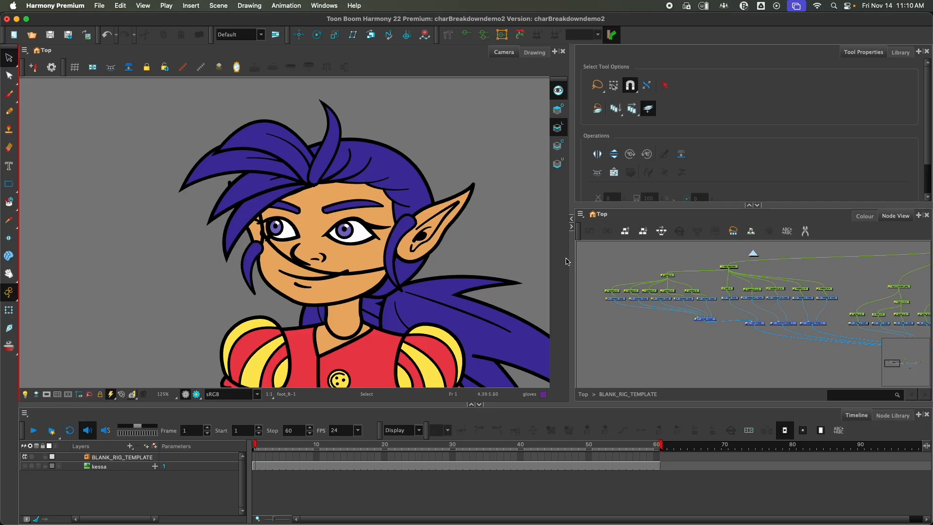
Show the character in the Drawing view, framed on the head and torso, and widen the Node View
left_click(535, 54)
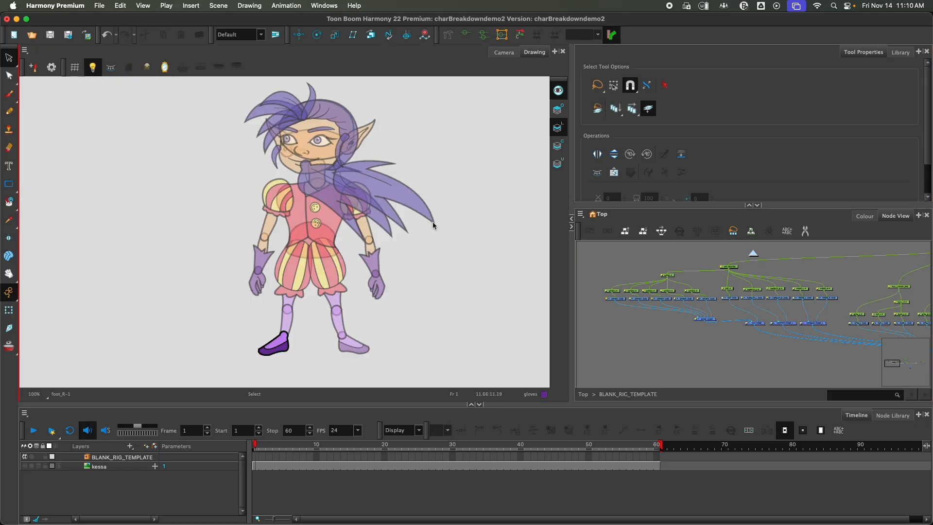
scroll(301, 182, "up", 3)
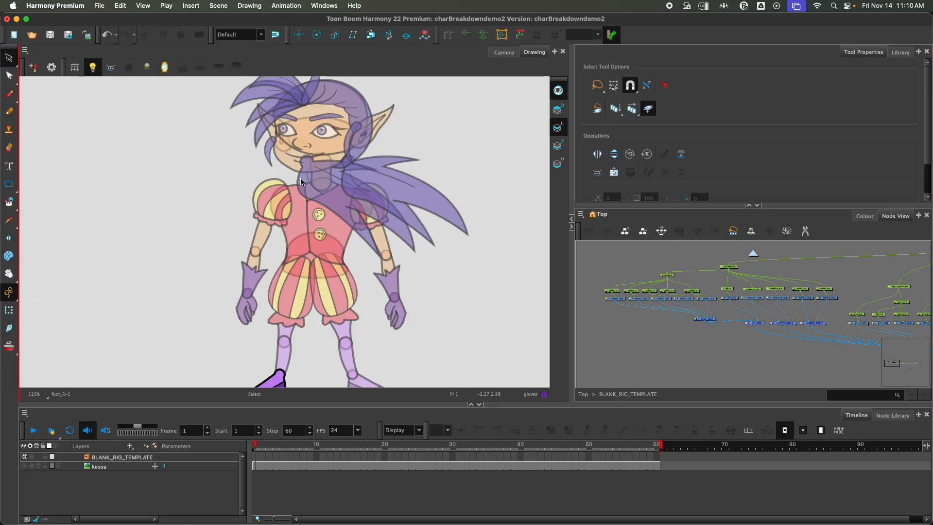
left_click_drag(359, 119, 326, 187)
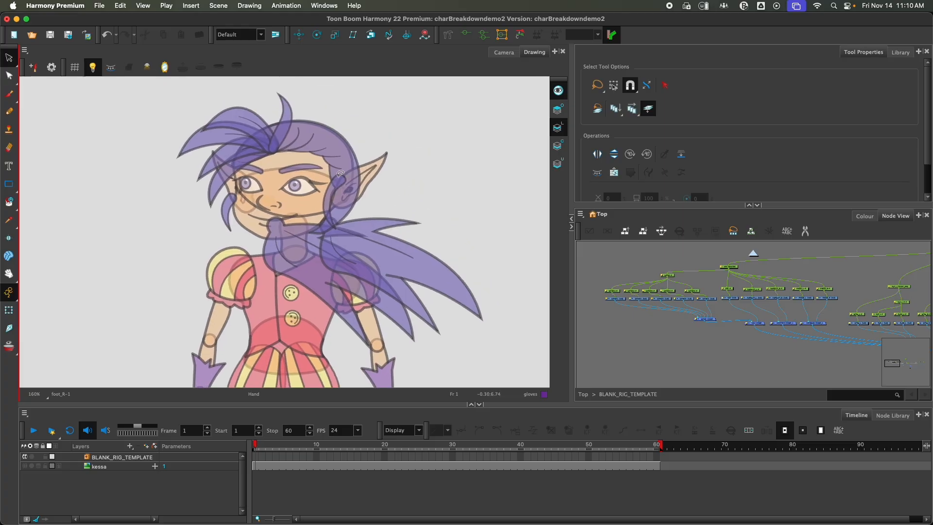
scroll(627, 316, "up", 2)
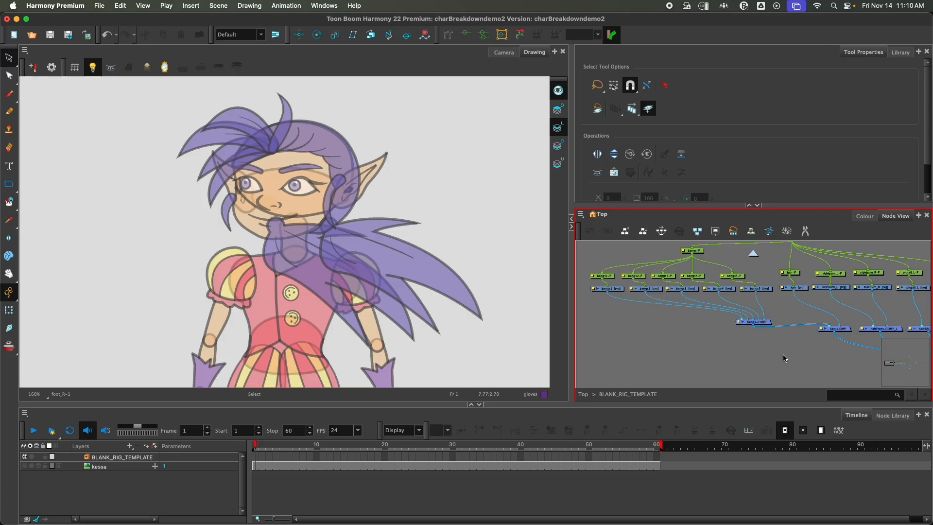
left_click_drag(574, 299, 468, 286)
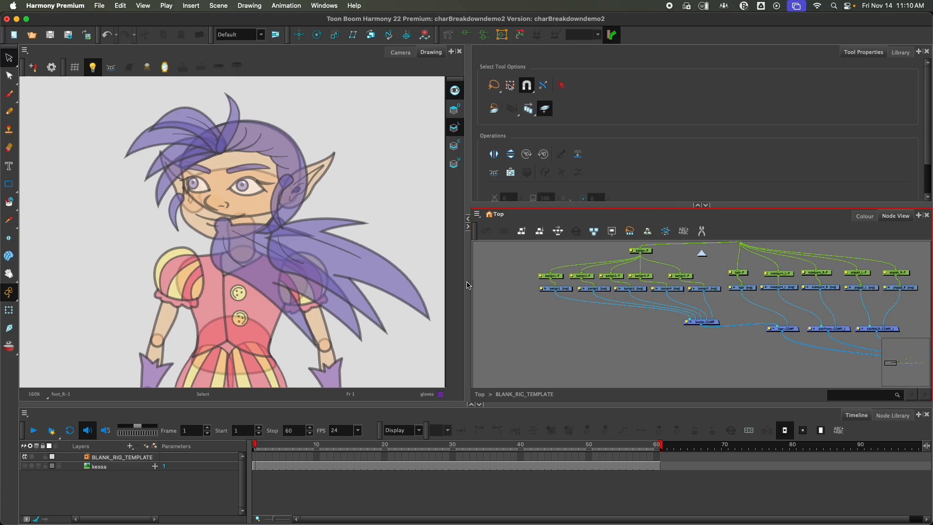
Inspect the bangs1 through bangs5 drawing nodes one by one to see which hair strand each holds
scroll(565, 315, "up", 2)
left_click(565, 269)
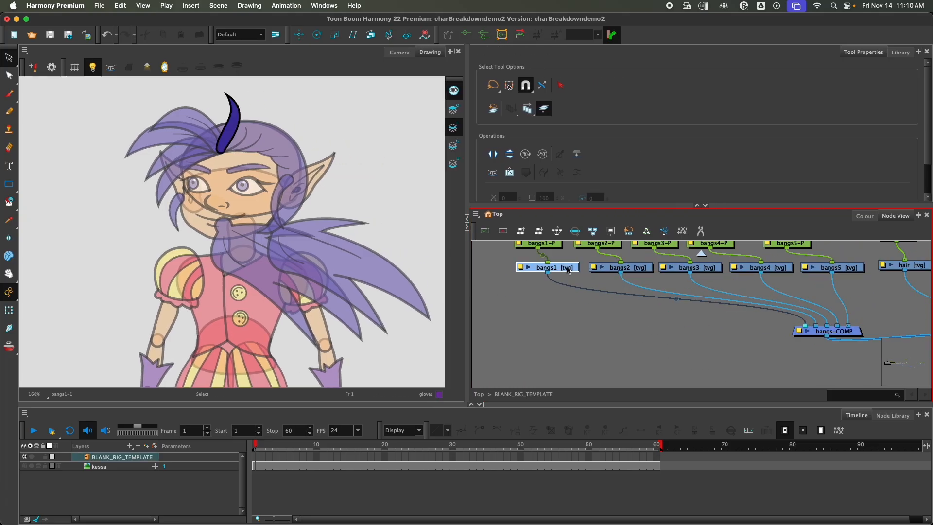
scroll(637, 277, "up", 2)
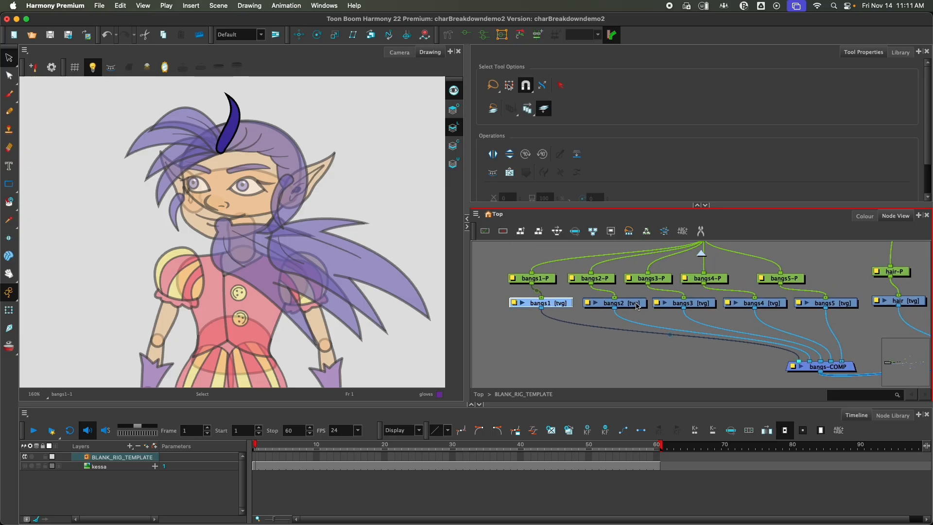
left_click(638, 305)
left_click(690, 306)
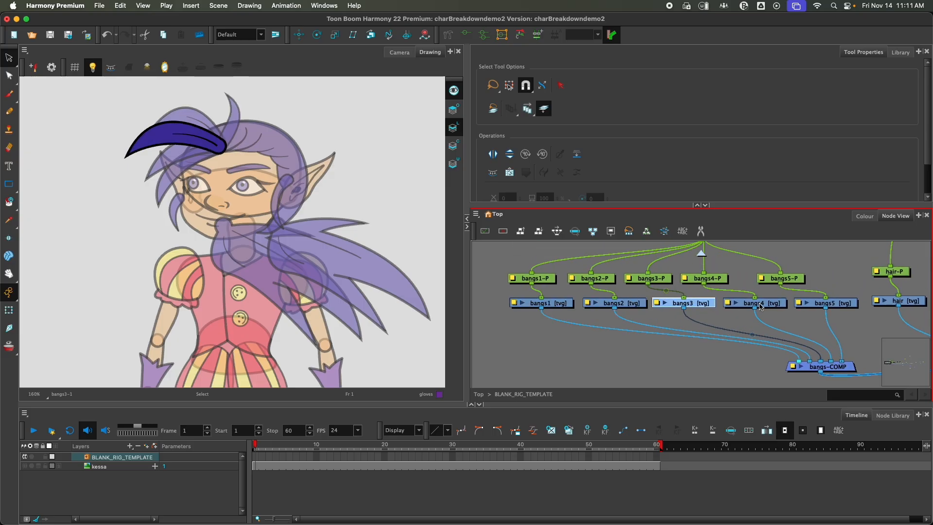
left_click(742, 306)
left_click(829, 304)
Inspect the hair, sideburn_L, sideburn_R, pigtail_L and pigtail_R drawing nodes one by one
scroll(771, 328, "right", 5)
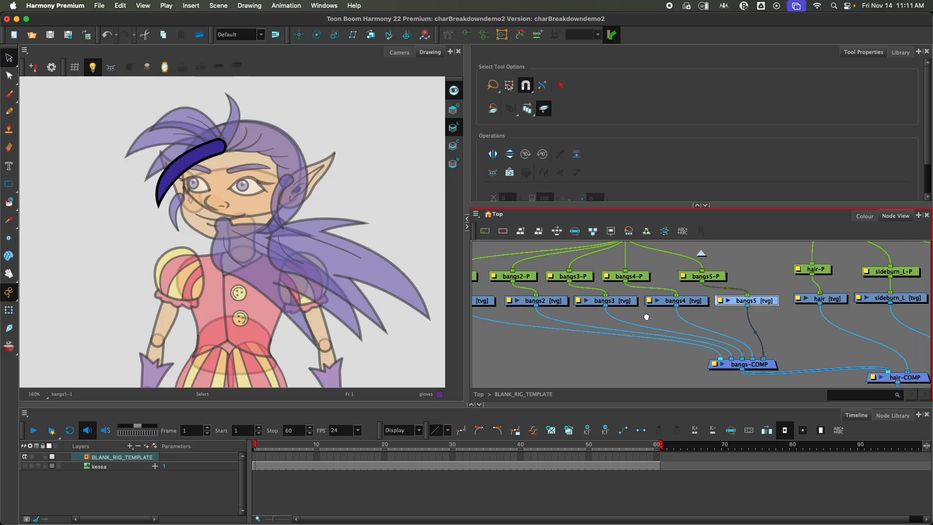
scroll(677, 321, "right", 2)
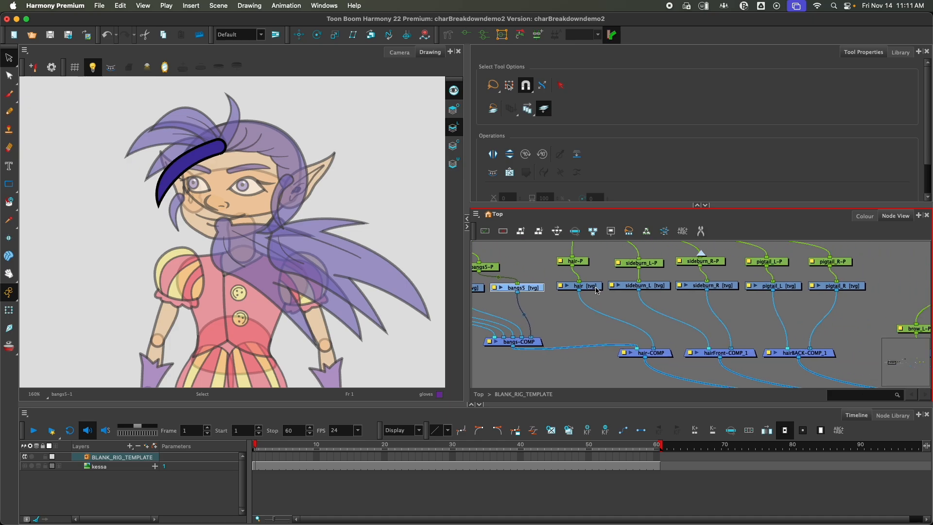
left_click(598, 288)
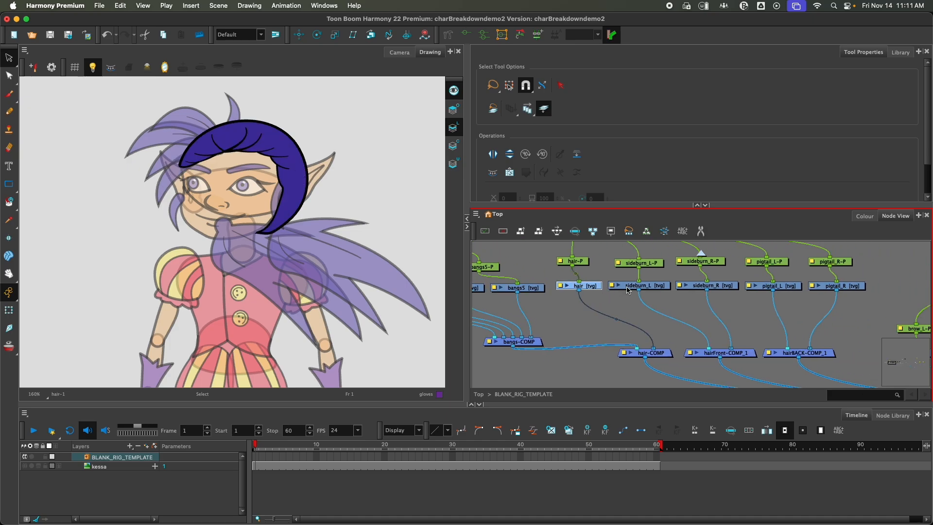
left_click(652, 289)
left_click(726, 284)
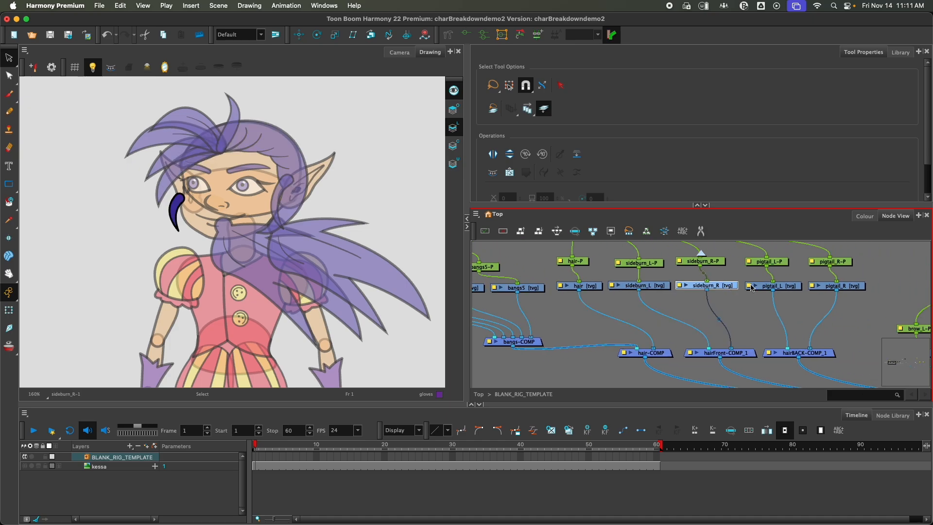
left_click(789, 287)
left_click(846, 287)
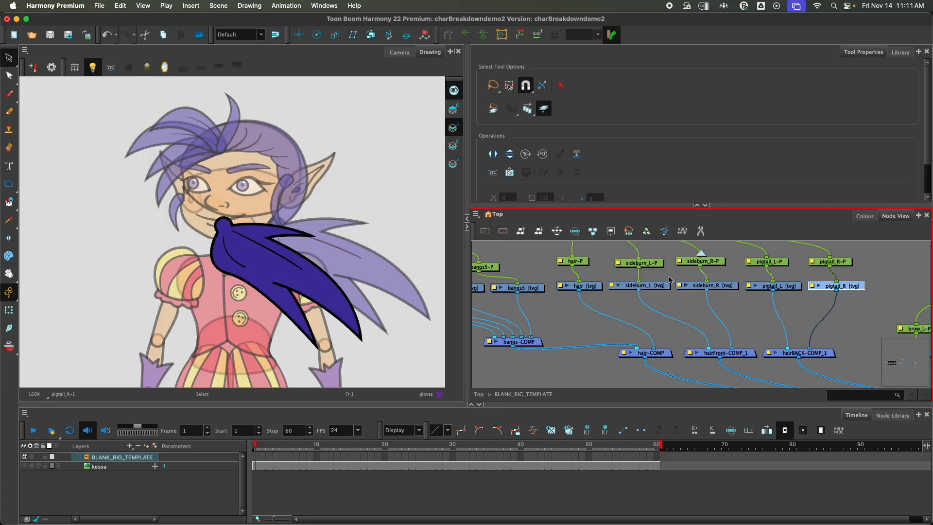
Move the hair-COMP composite node slightly closer to bangs-COMP in the node network
scroll(712, 305, "down", 3)
left_click(685, 333)
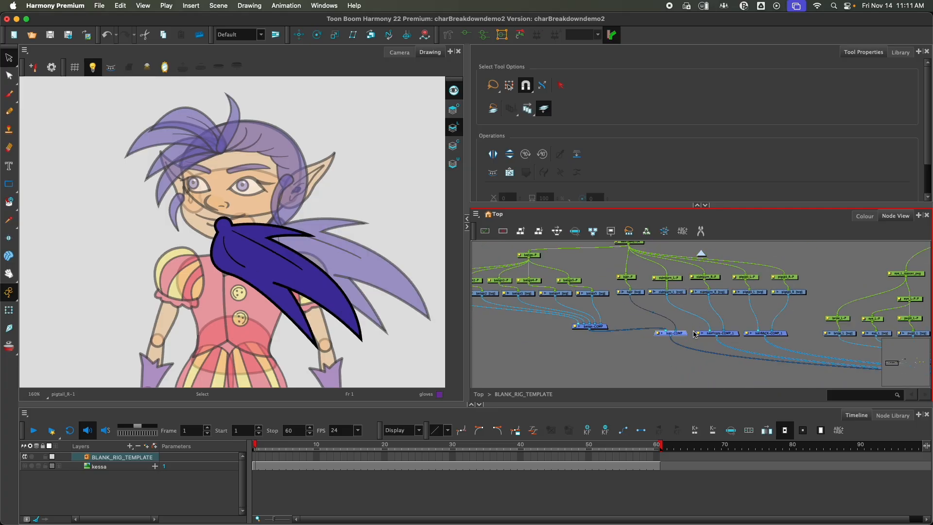
left_click(632, 317)
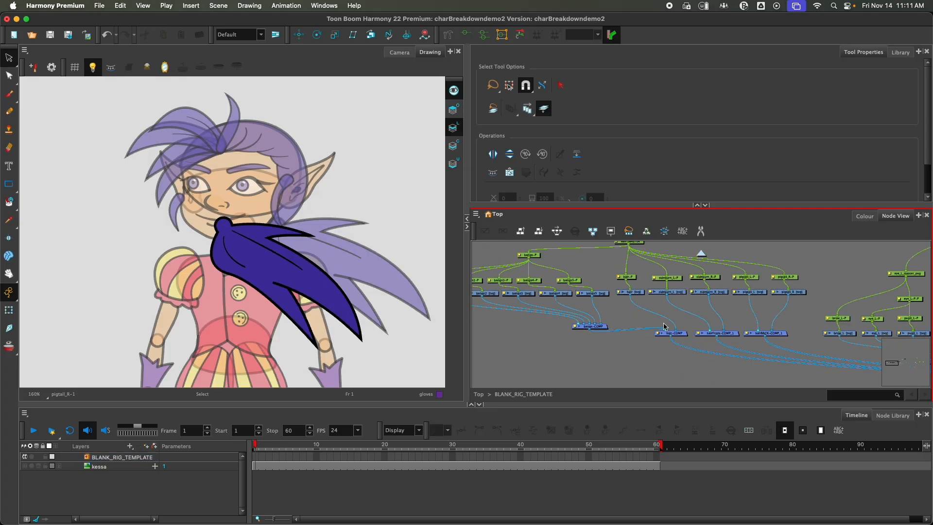
scroll(665, 326, "up", 3)
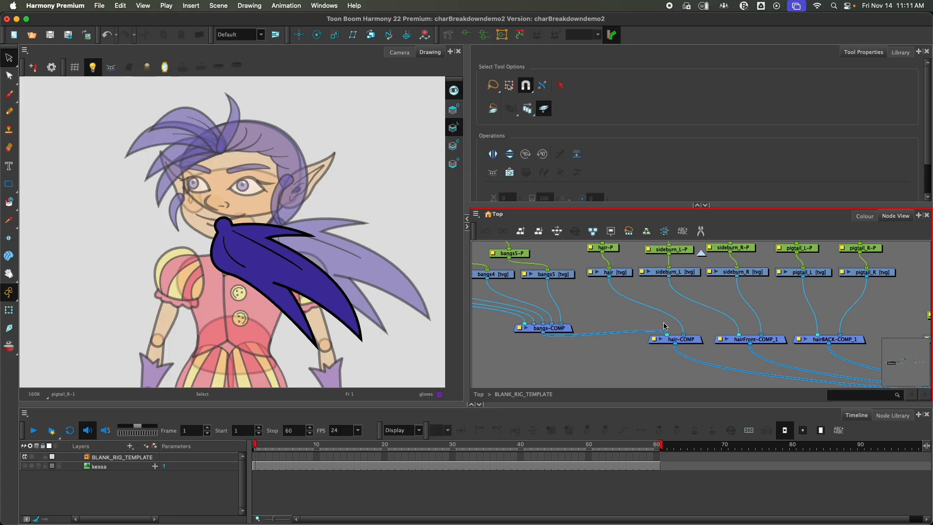
left_click_drag(693, 335, 680, 340)
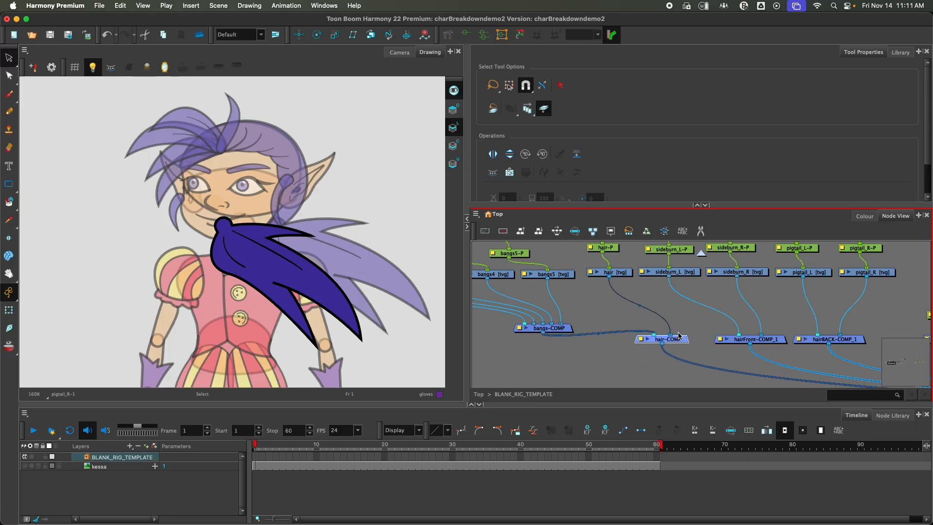
Select the hairFront-COMP_1 composite and trace its output connection to the head_comp node
scroll(757, 327, "down", 1)
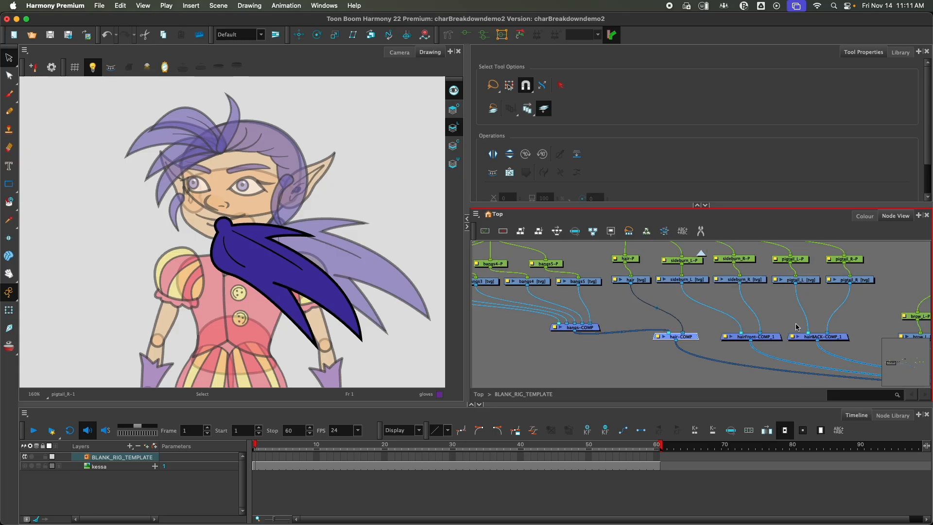
scroll(795, 328, "right", 5)
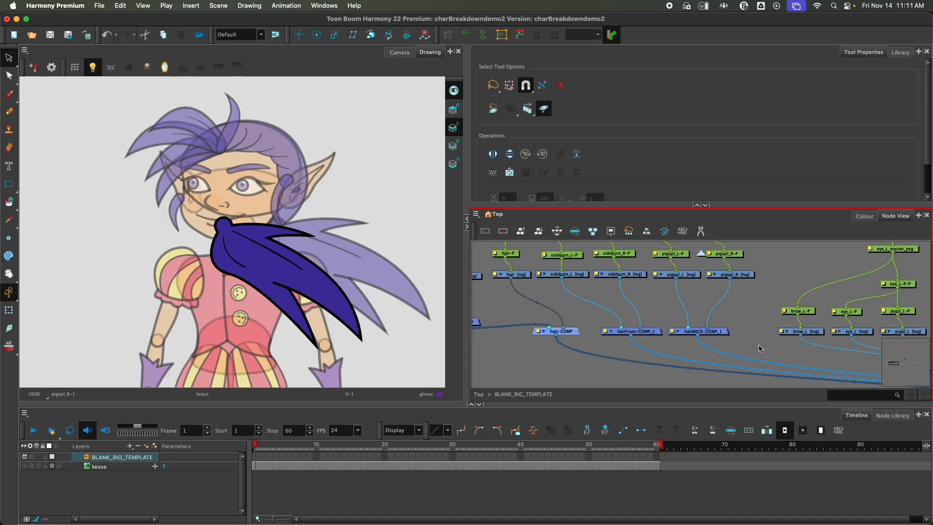
scroll(760, 348, "down", 2)
left_click(666, 334)
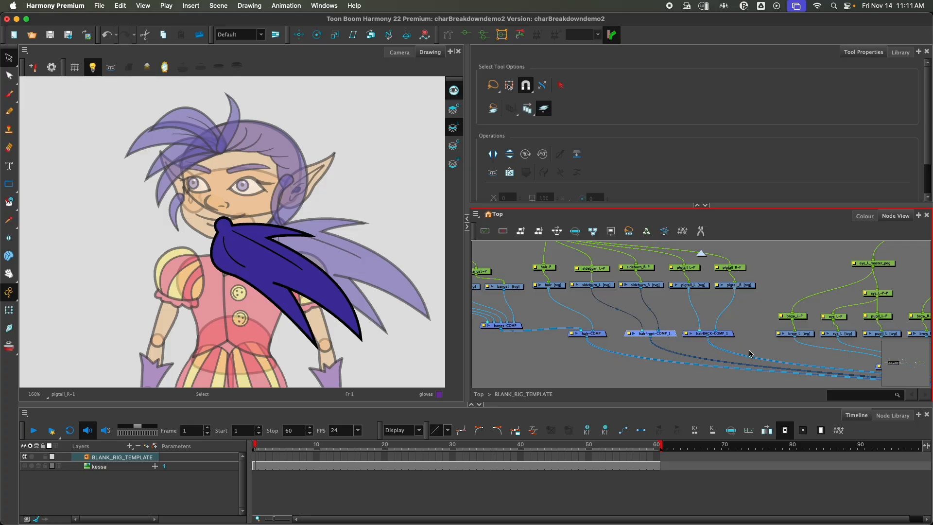
left_click_drag(767, 352, 543, 312)
left_click_drag(729, 351, 651, 333)
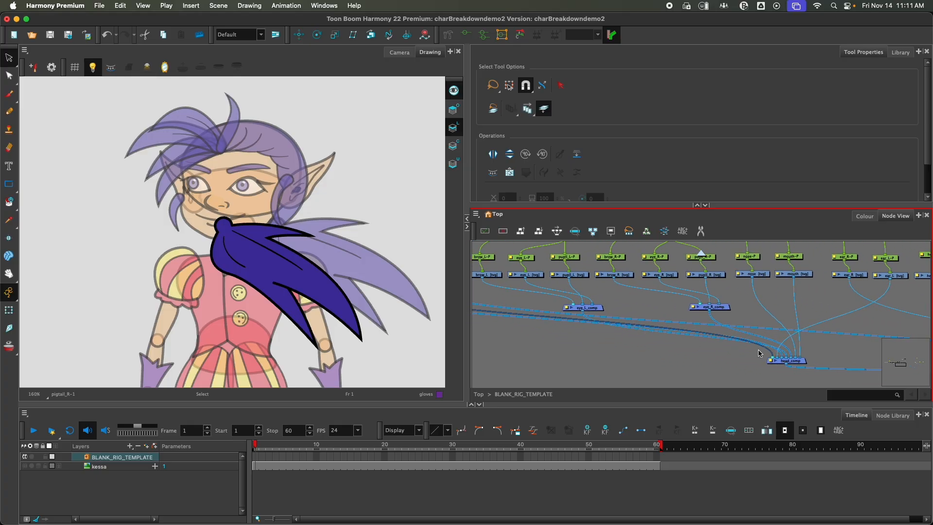
scroll(791, 363, "up", 3)
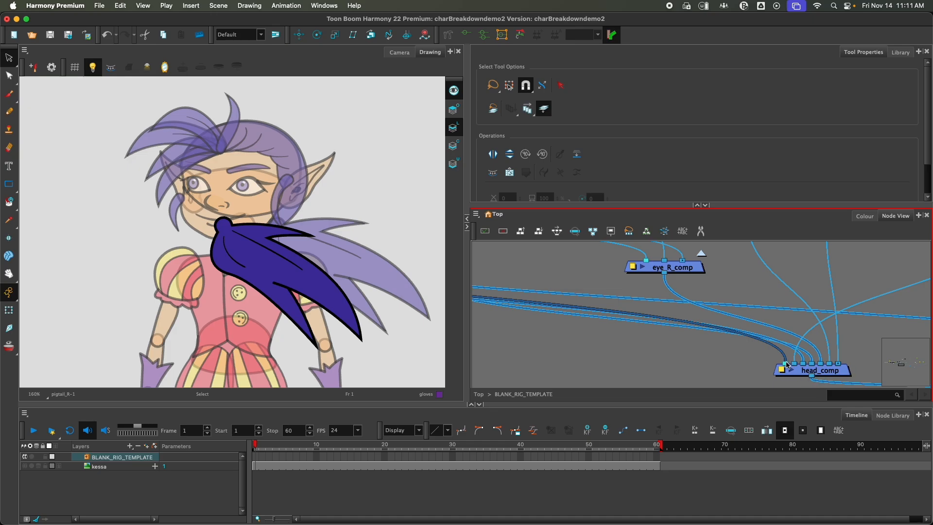
Select the hairBACK-COMP_1 composite and trace its output connection to the upper_body_comp node
scroll(633, 322, "down", 3)
left_click_drag(572, 312, 775, 343)
scroll(603, 307, "up", 2)
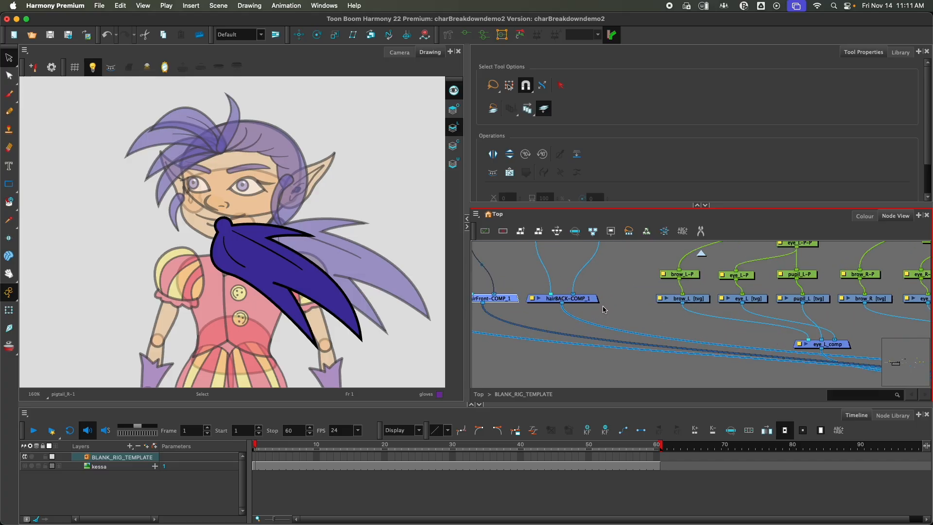
left_click(581, 299)
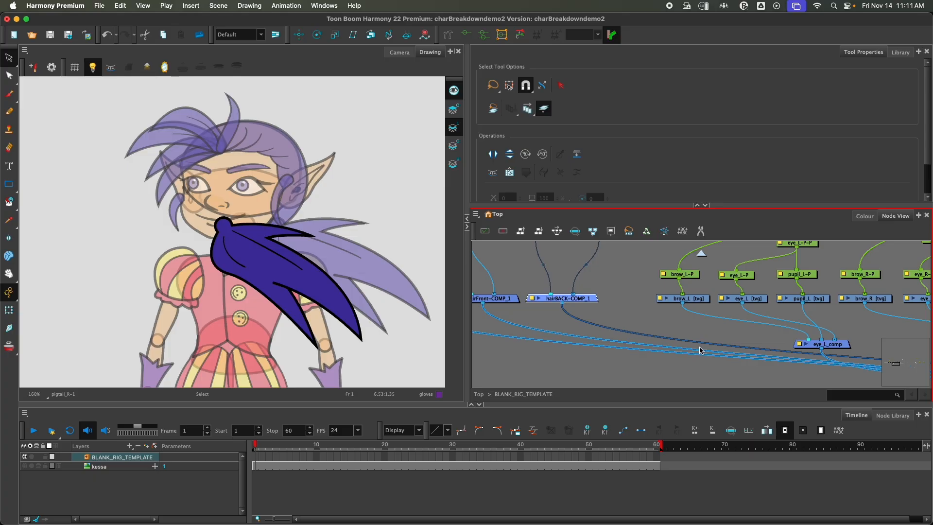
left_click_drag(582, 298, 617, 294)
left_click_drag(759, 320, 627, 293)
left_click_drag(865, 335, 594, 312)
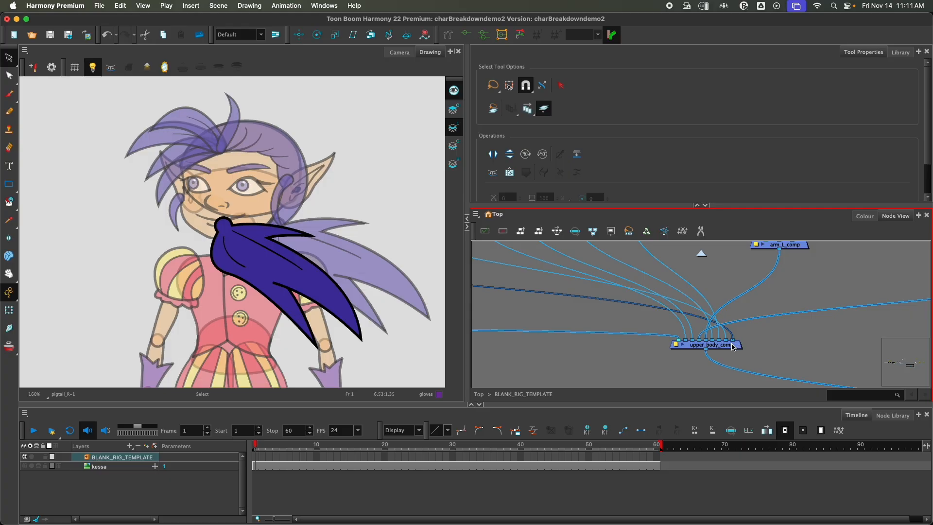
scroll(614, 335, "down", 2)
Show the character in the Camera view and move the hairBACK-COMP_1 node beneath the two pigtail drawings
scroll(625, 327, "up", 10)
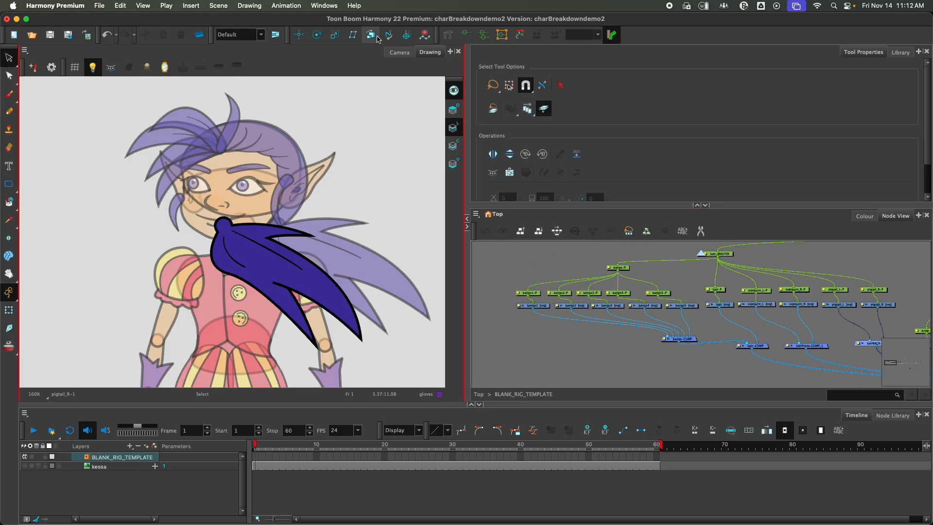
left_click(400, 52)
scroll(307, 197, "down", 3)
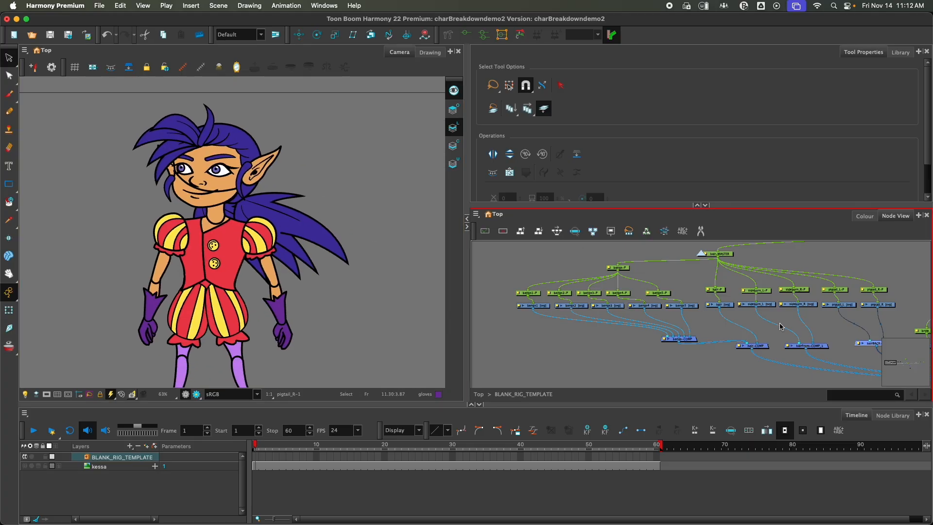
left_click_drag(808, 325, 656, 295)
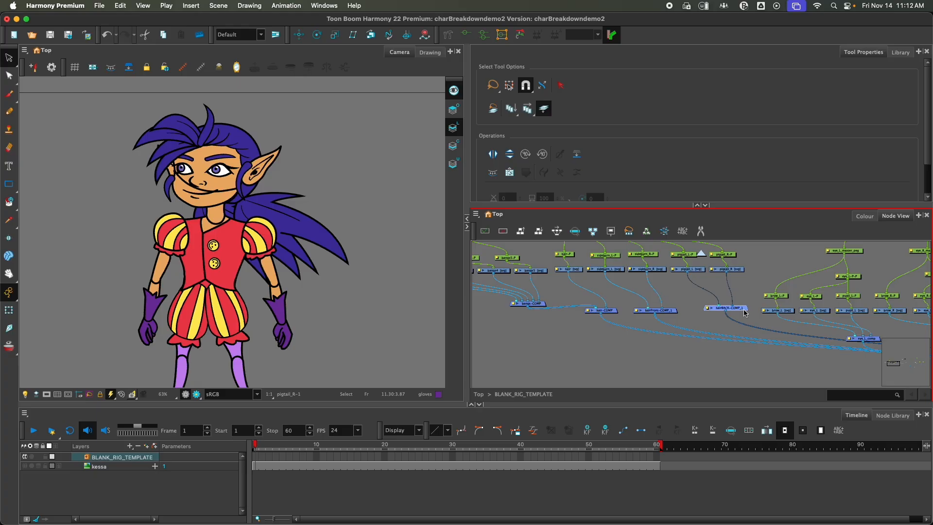
left_click_drag(746, 314, 733, 313)
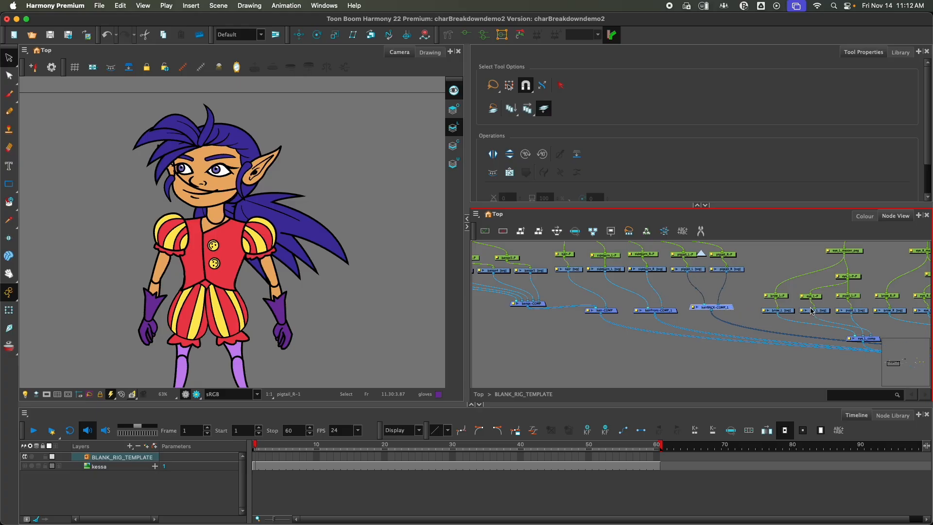
Move the eye_L_comp and eye_R_comp nodes so each sits centred just beneath its brow, eye and pupil drawings
scroll(791, 312, "right", 10)
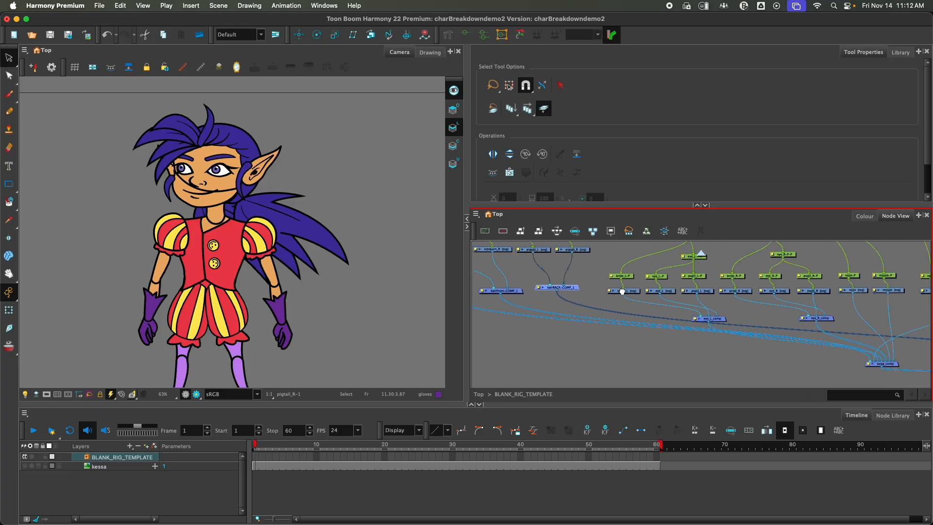
left_click_drag(709, 324, 699, 312)
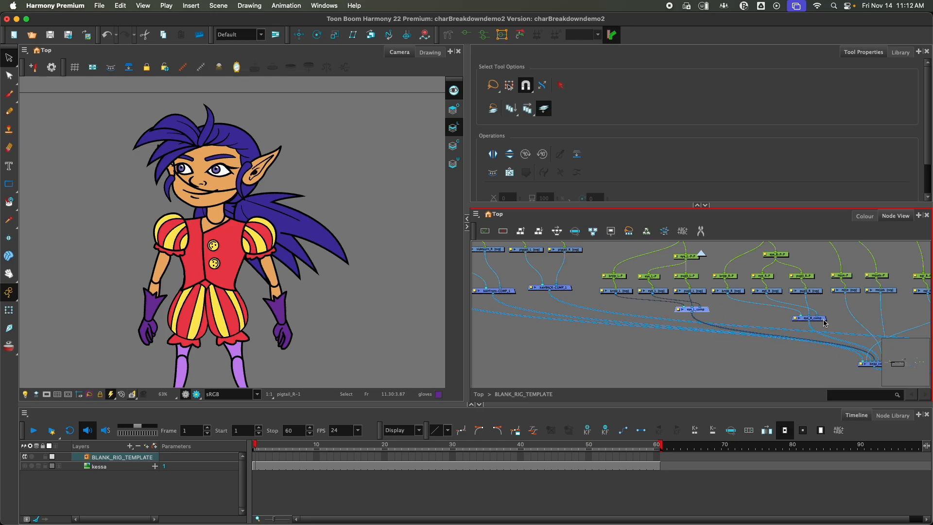
left_click_drag(825, 323, 790, 315)
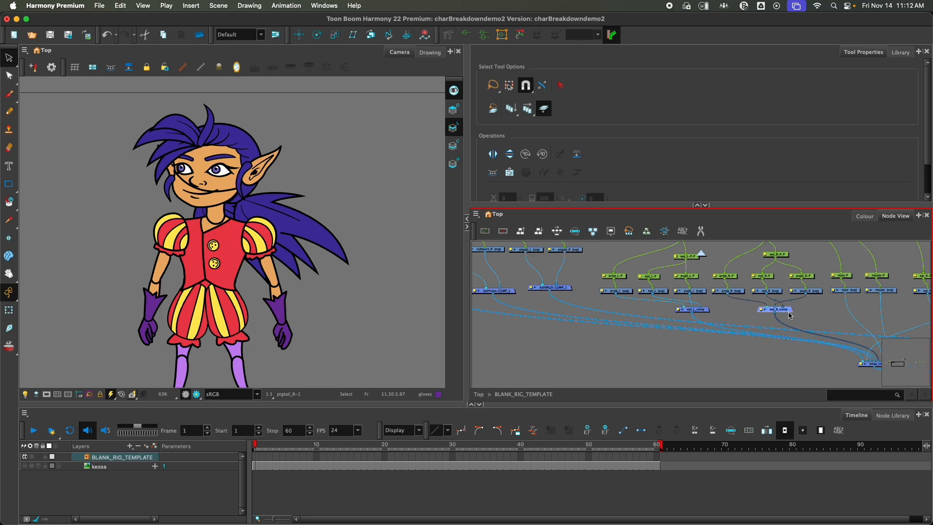
left_click_drag(687, 315, 667, 312)
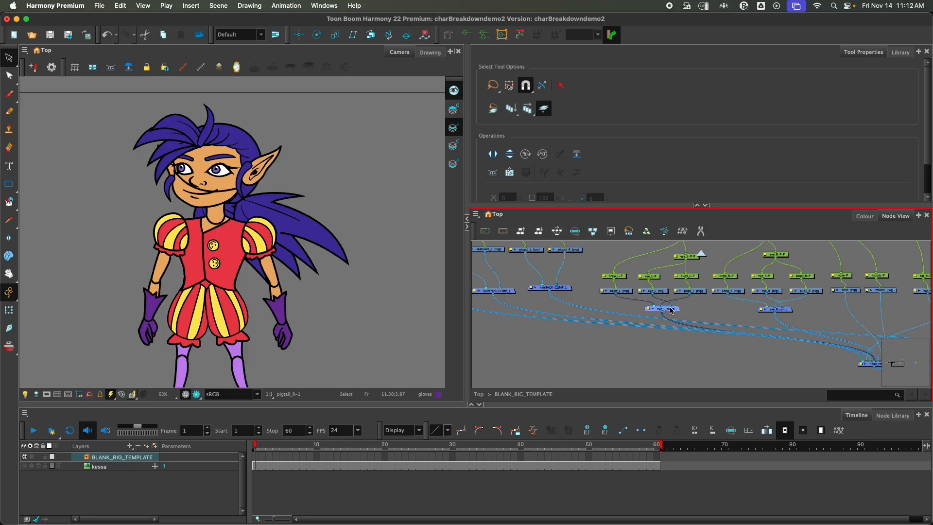
scroll(663, 306, "up", 2)
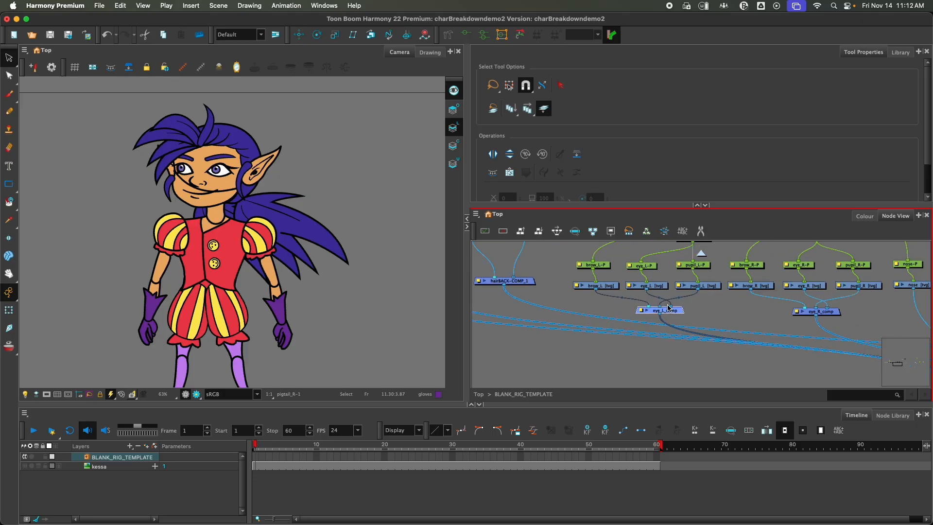
scroll(700, 308, "right", 8)
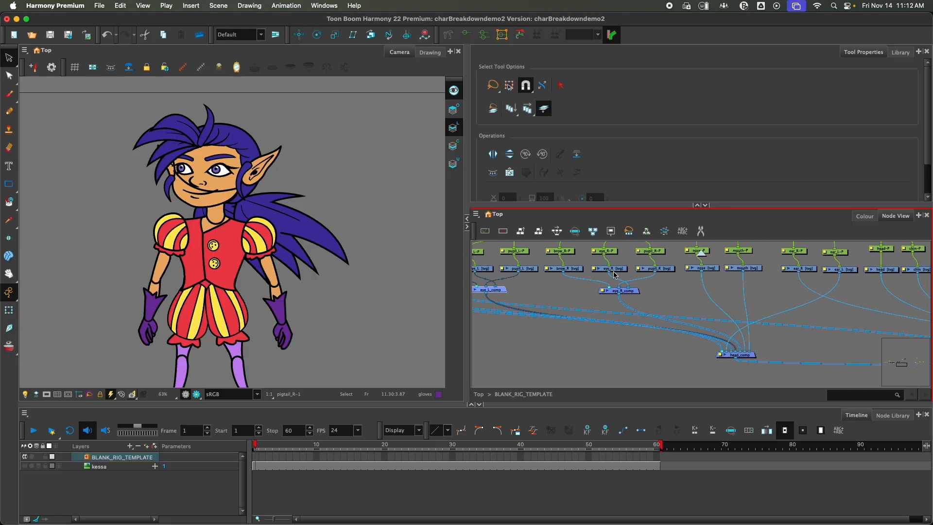
Switch to the Drawing view and inspect the brow_L, eye_L and pupil_L drawings, with the face enlarged
left_click(430, 52)
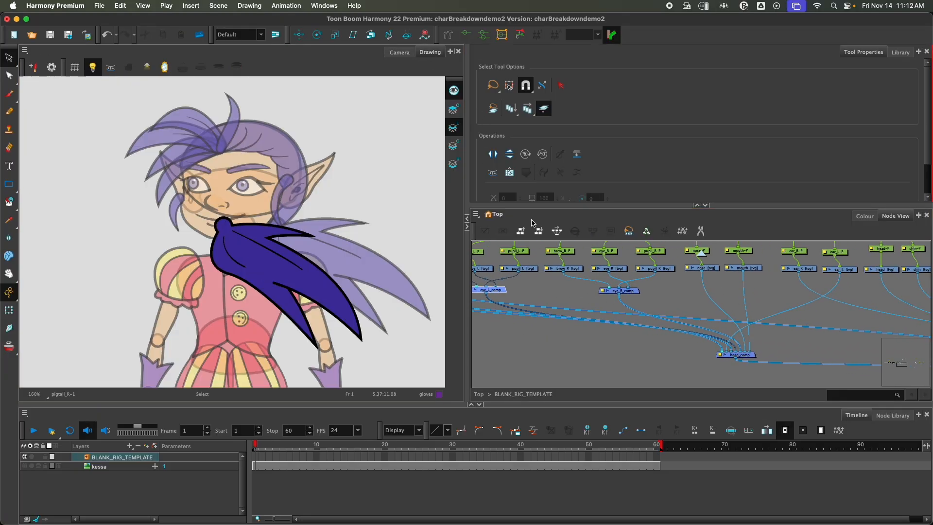
scroll(563, 257, "left", 12)
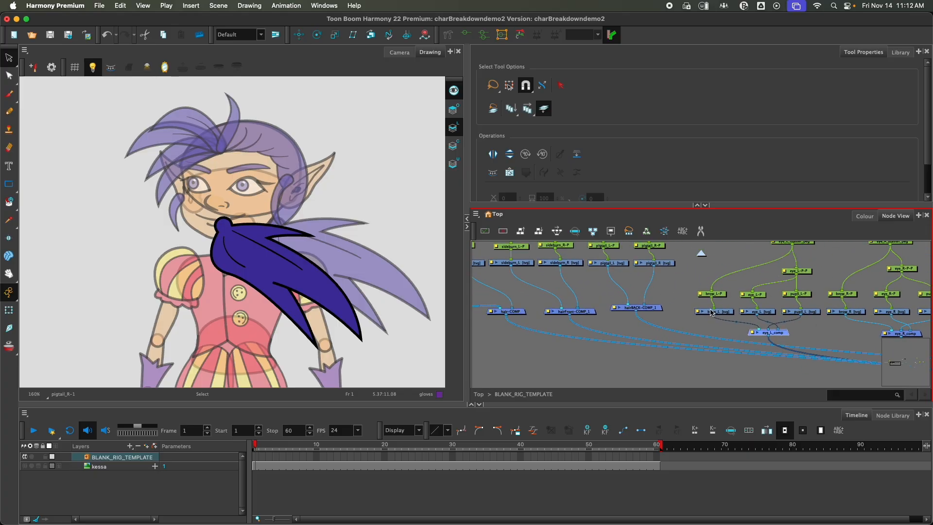
left_click(728, 314)
left_click(768, 313)
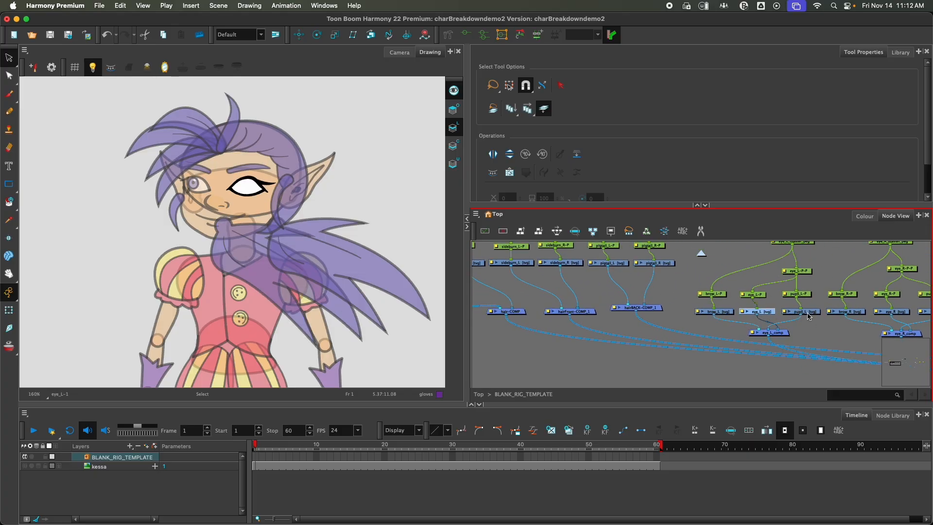
left_click(808, 314)
scroll(807, 316, "right", 6)
scroll(423, 240, "up", 2)
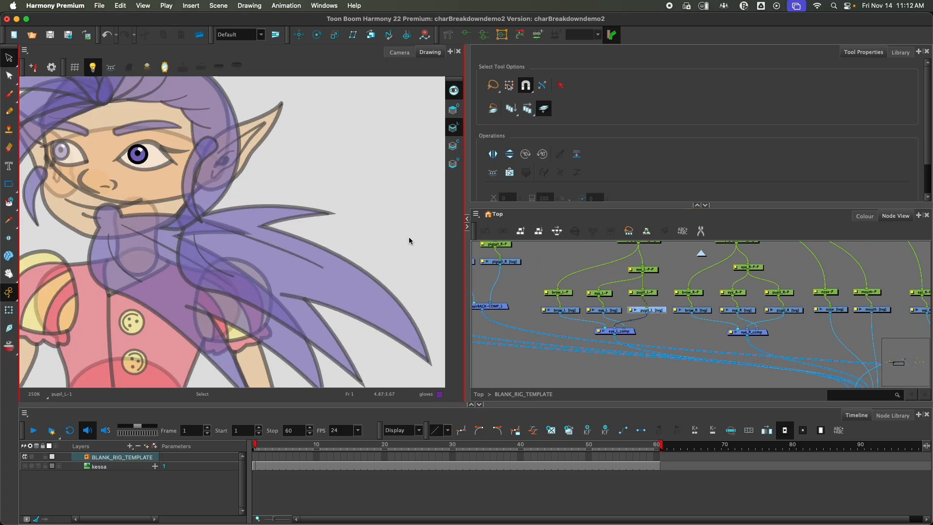
scroll(287, 204, "left", 6)
scroll(288, 204, "up", 4)
Select the left brow, eye and pupil drawings and their right counterparts one by one to identify each on the face
left_click(560, 310)
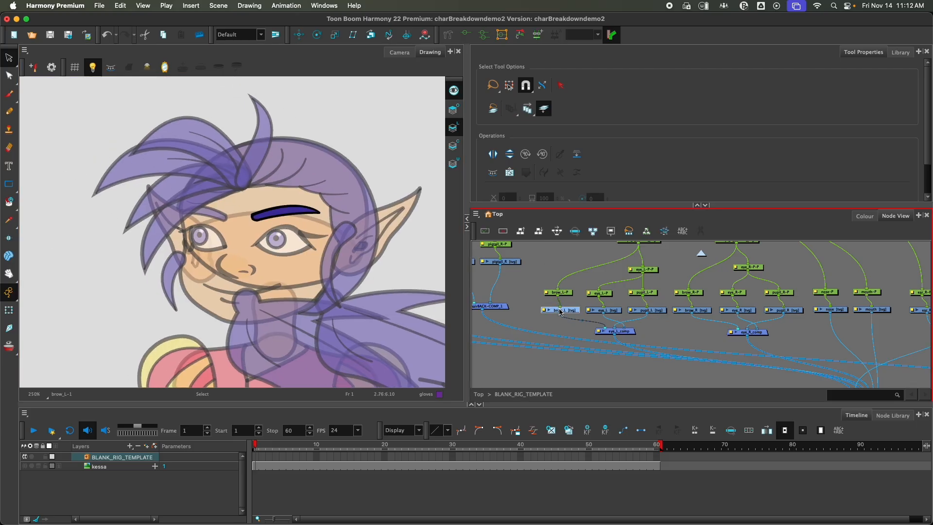
left_click(616, 311)
left_click(662, 314)
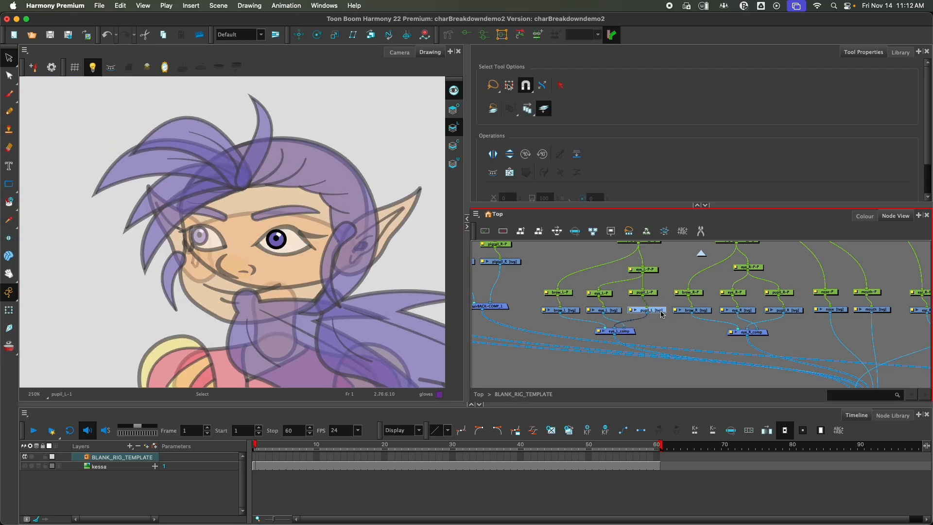
left_click(701, 313)
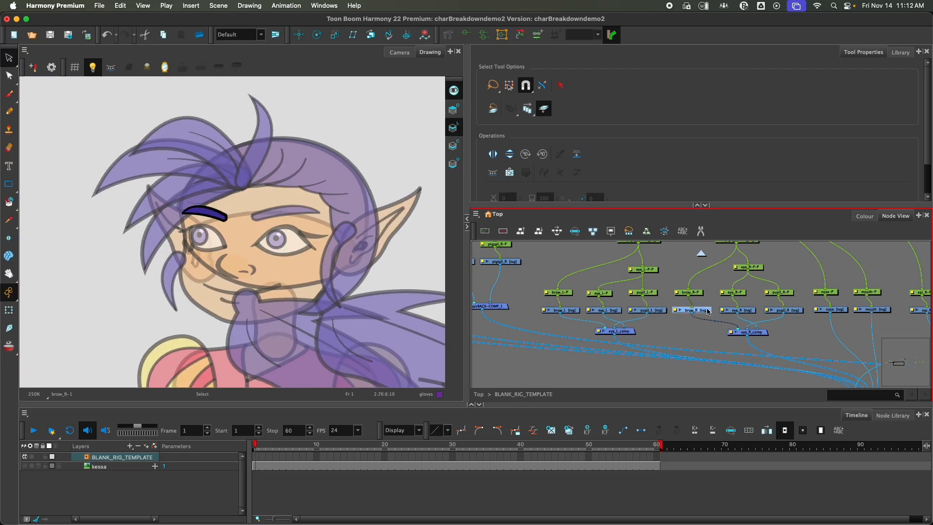
left_click(740, 311)
left_click(798, 312)
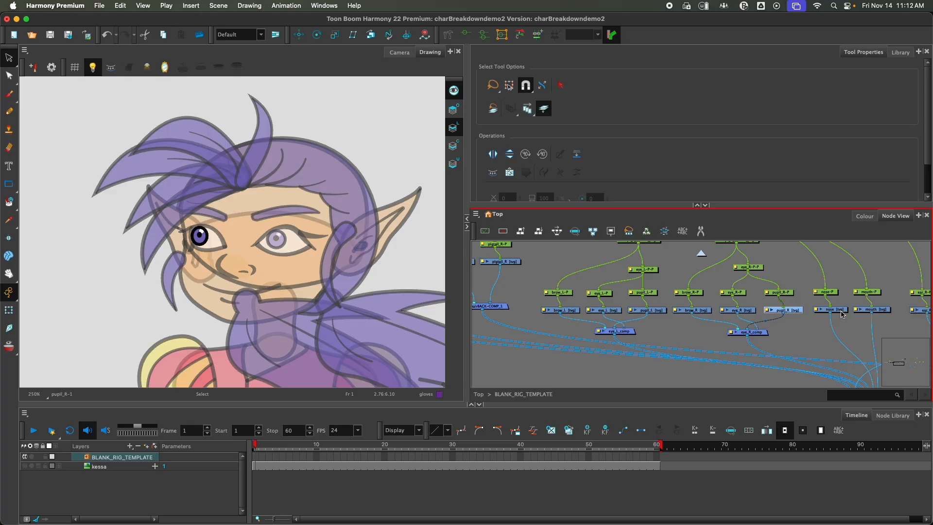
Select the nose drawing and the mouth drawing in turn and examine each one close up on the face
left_click(843, 313)
scroll(282, 277, "up", 5)
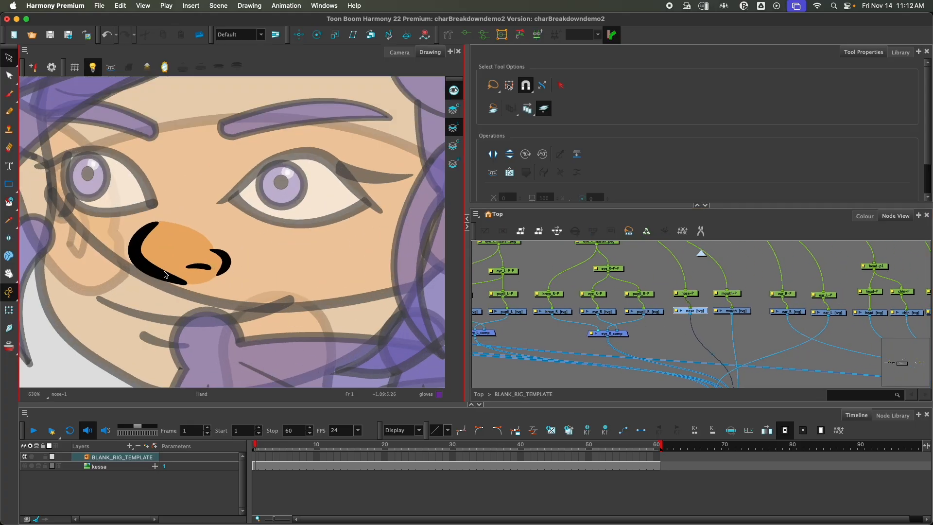
left_click_drag(165, 275, 223, 276)
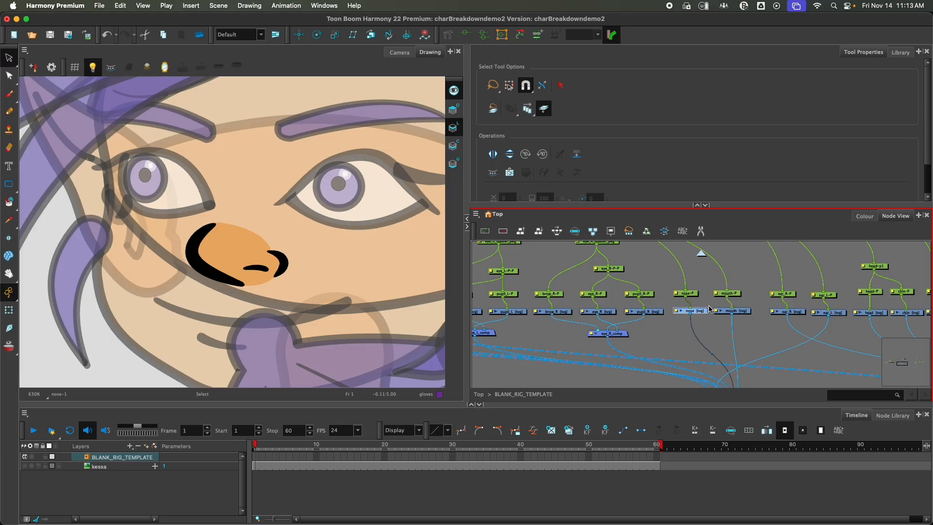
left_click(746, 315)
scroll(751, 321, "down", 1)
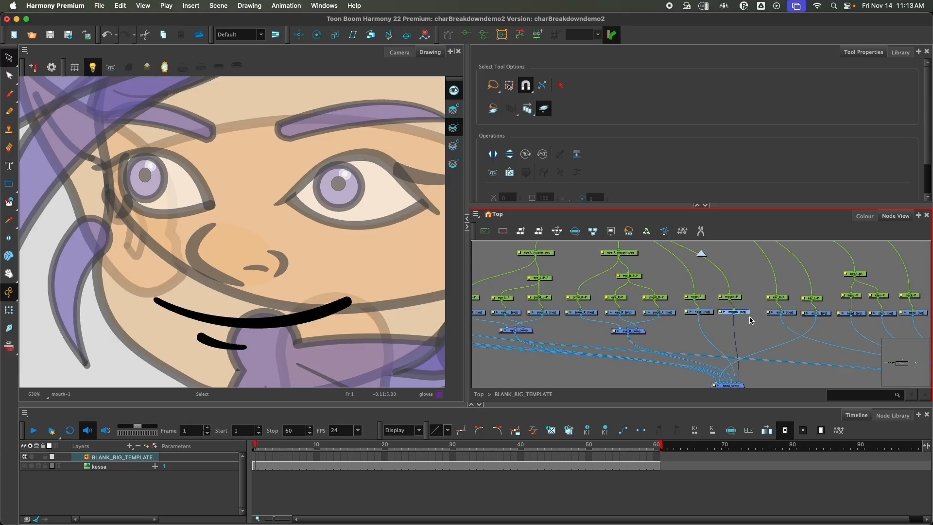
scroll(763, 324, "right", 3)
scroll(343, 268, "down", 3)
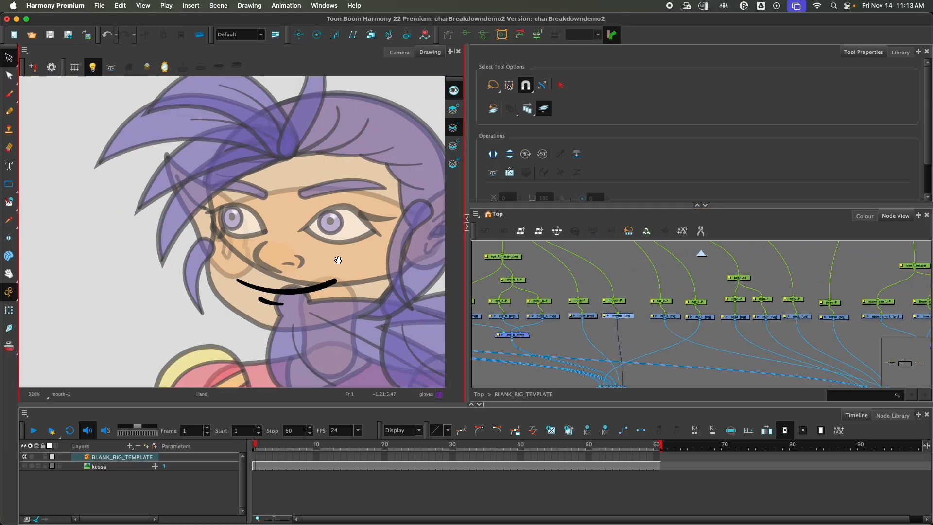
Select the ear_R and ear_L drawings in turn and trace which composite node each one connects to
left_click_drag(338, 260, 232, 268)
left_click(672, 319)
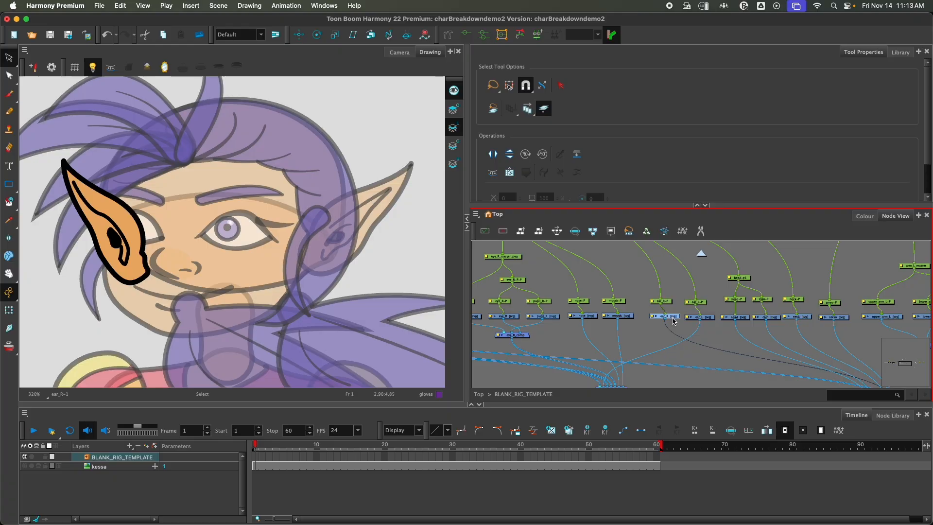
scroll(652, 308, "right", 5)
scroll(652, 308, "down", 2)
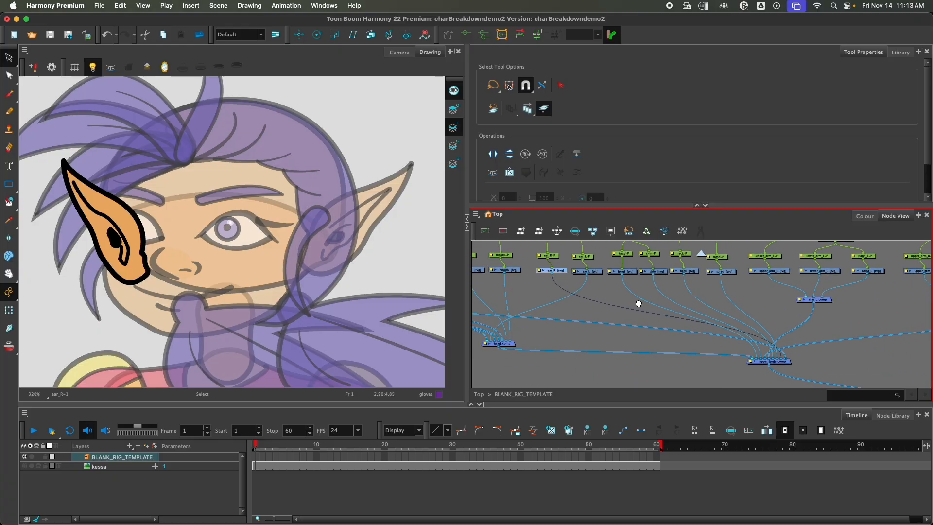
left_click_drag(639, 304, 644, 305)
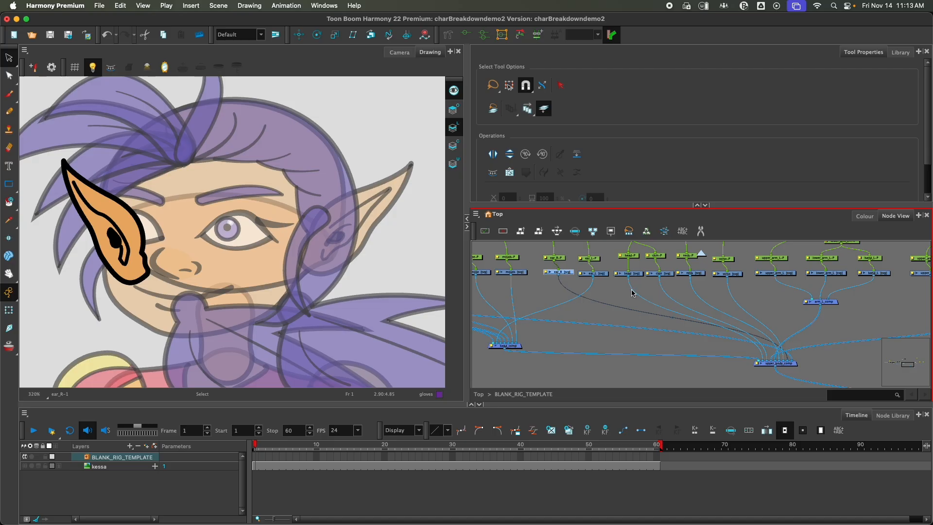
left_click(596, 274)
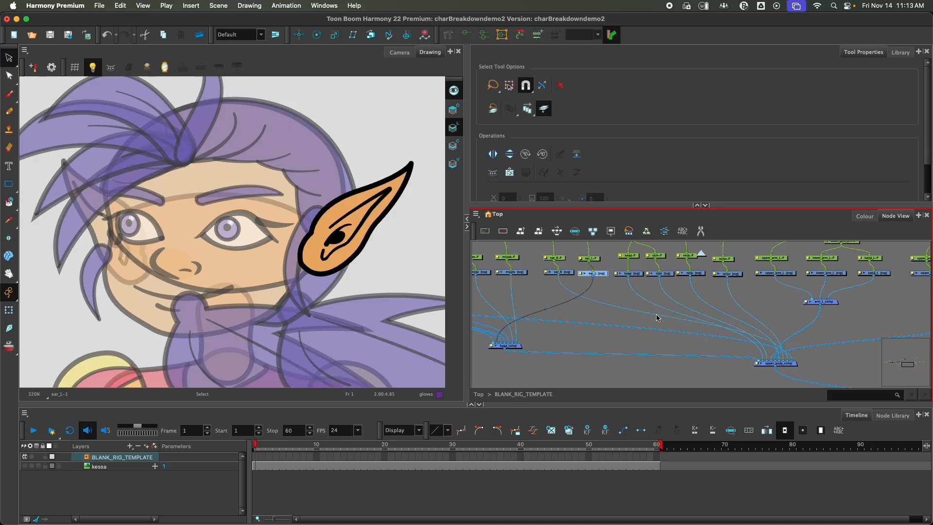
Alternate between the head and chin drawings to compare the two shapes that build the face
left_click(631, 274)
left_click(666, 275)
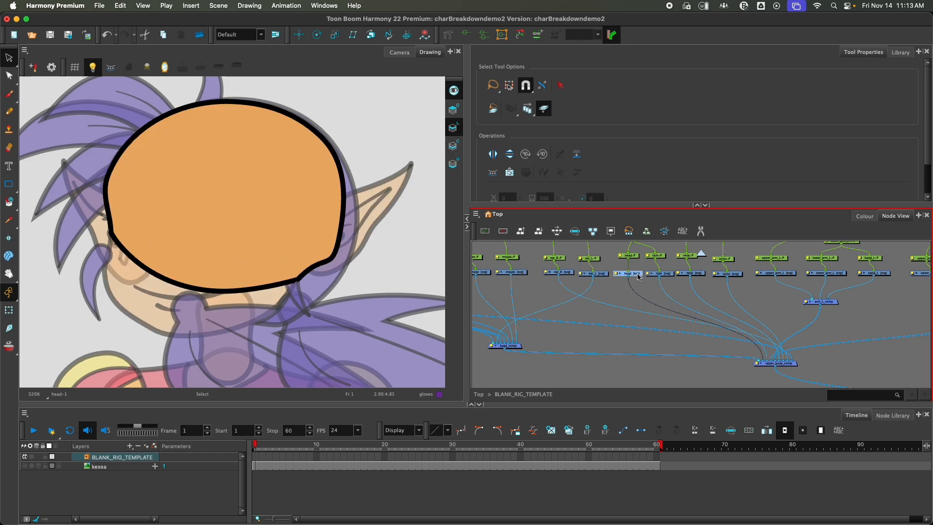
left_click(668, 275)
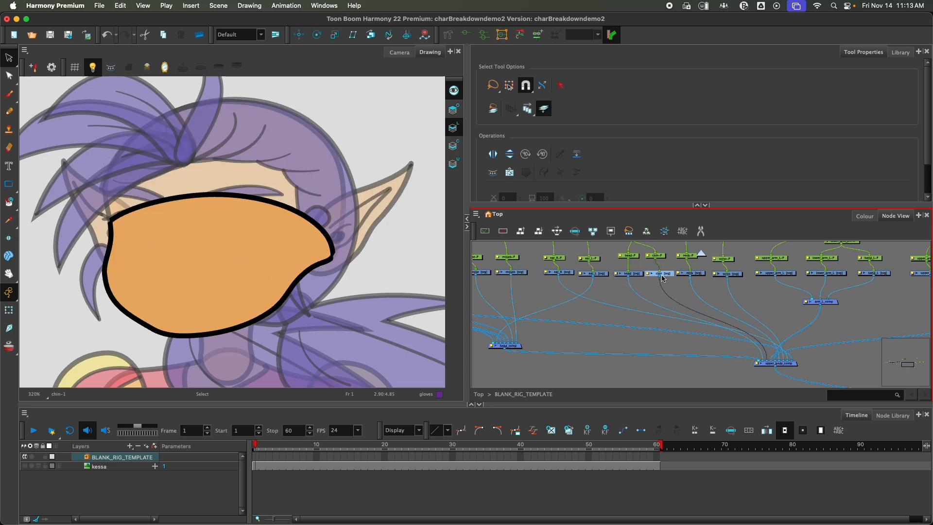
left_click(634, 275)
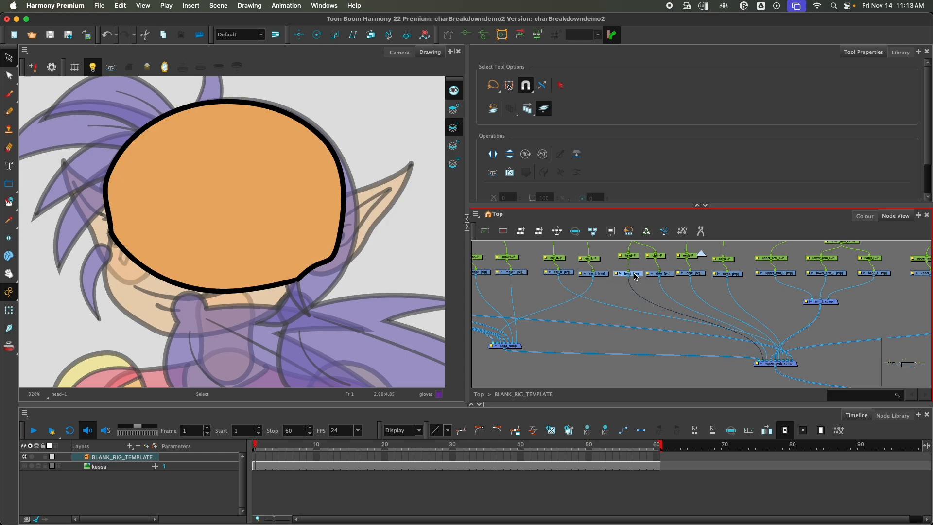
left_click(672, 277)
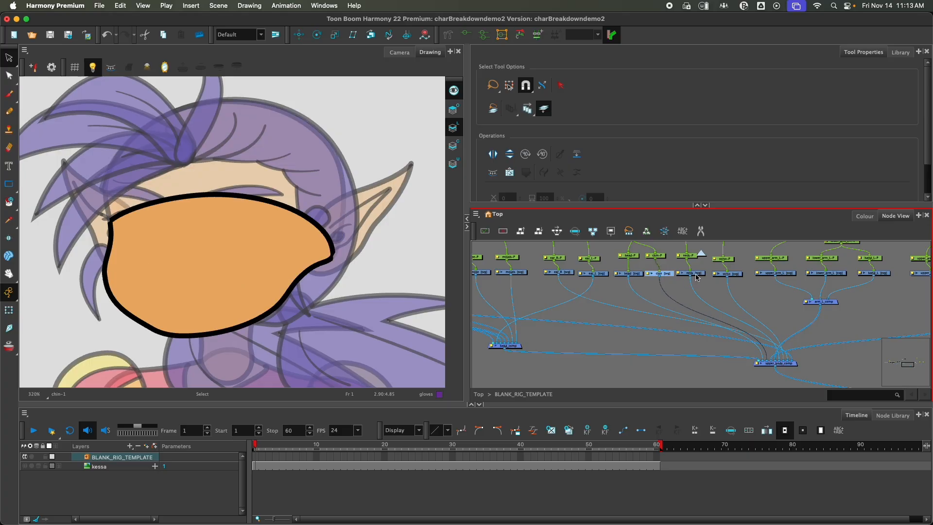
Select the neck drawing and the torso drawing in turn and examine how they sit on the upper body
left_click(697, 275)
scroll(417, 310, "down", 2)
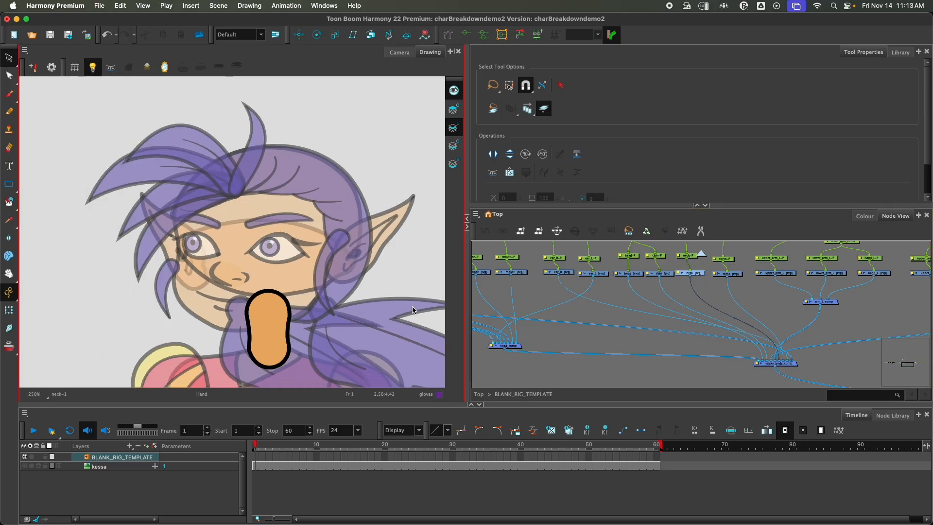
left_click_drag(347, 298, 280, 275)
left_click(729, 273)
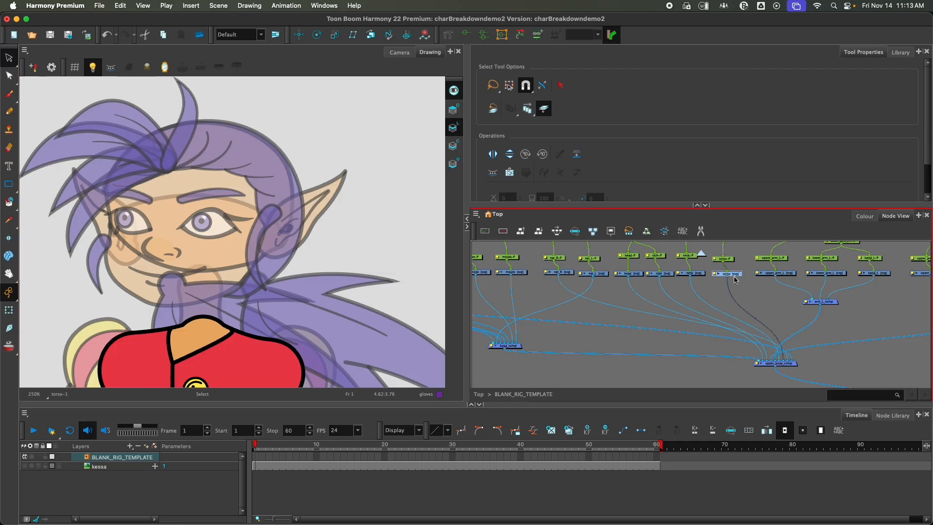
scroll(168, 304, "down", 2)
left_click_drag(274, 322, 310, 250)
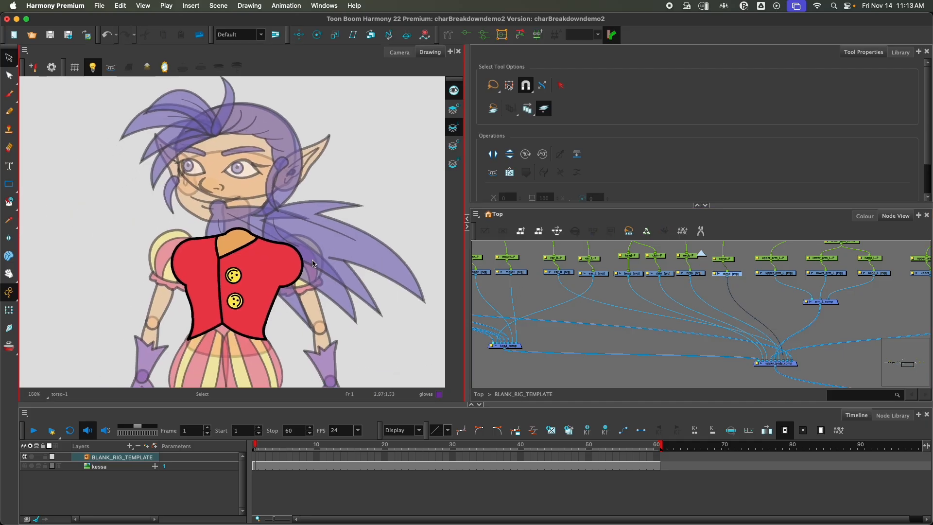
scroll(302, 263, "up", 1)
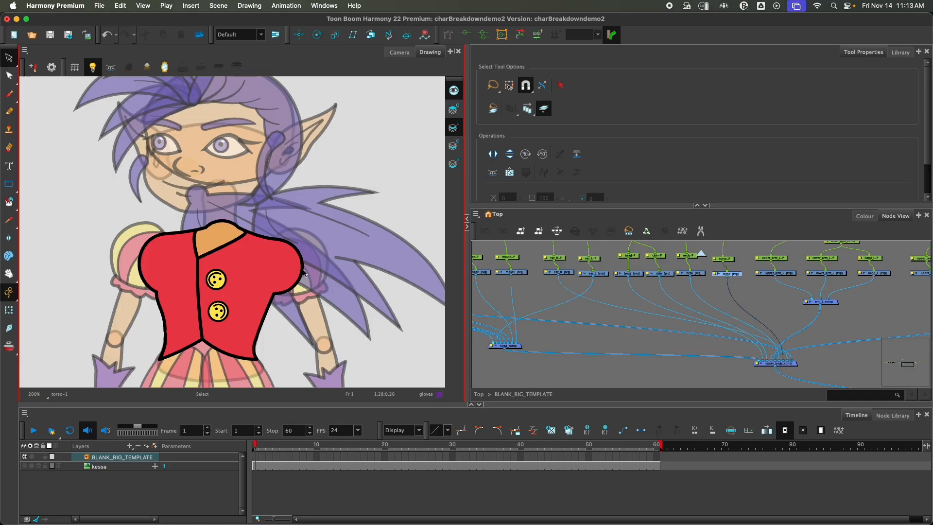
left_click(623, 301)
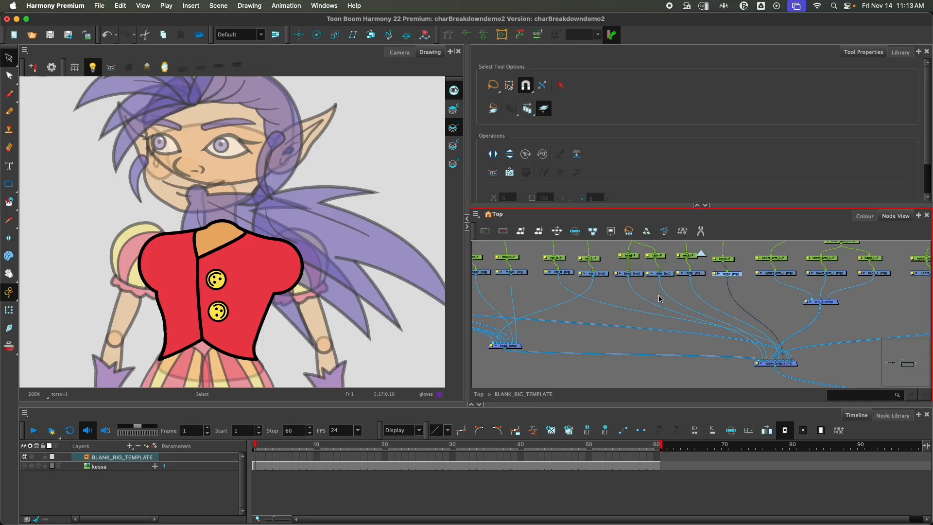
Select the upper_arm_L, lower_arm_L and hand_L drawings in turn and inspect each part of the left arm
left_click(791, 273)
scroll(398, 265, "down", 3)
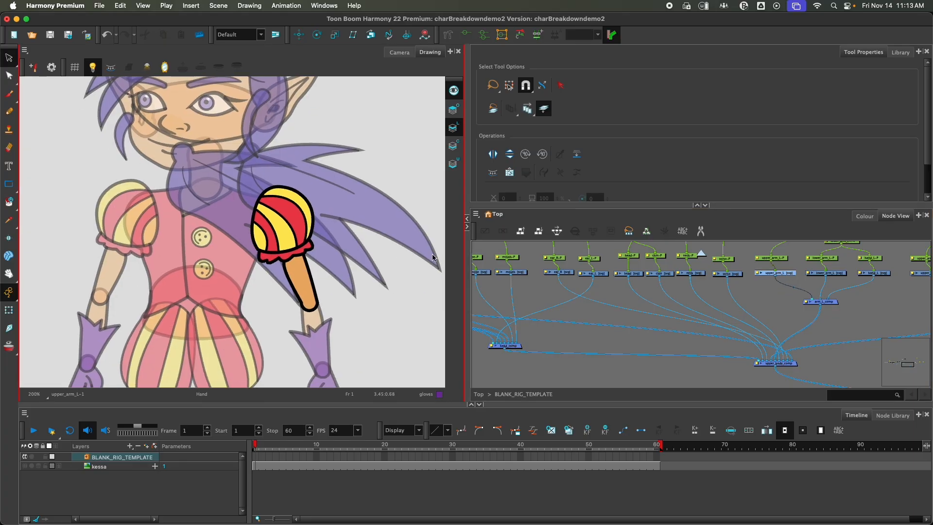
scroll(767, 296, "right", 5)
left_click(695, 265)
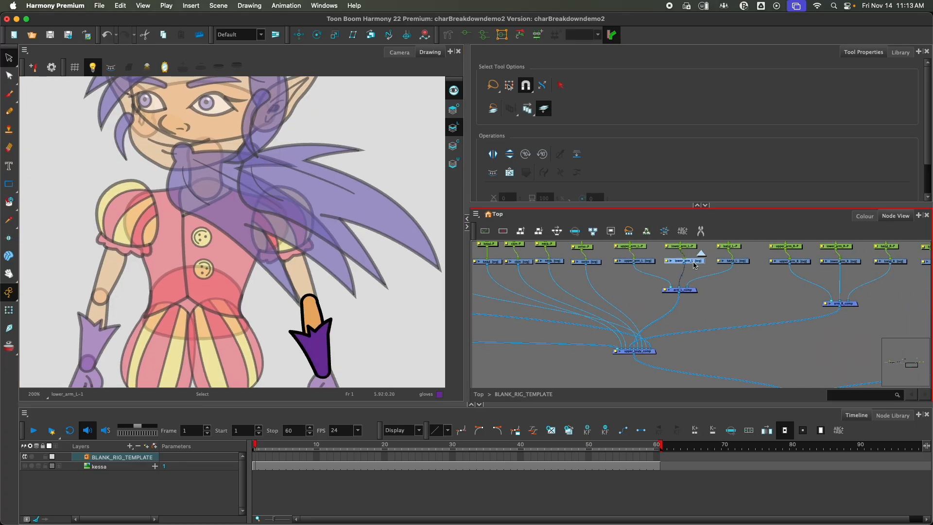
scroll(362, 312, "down", 3)
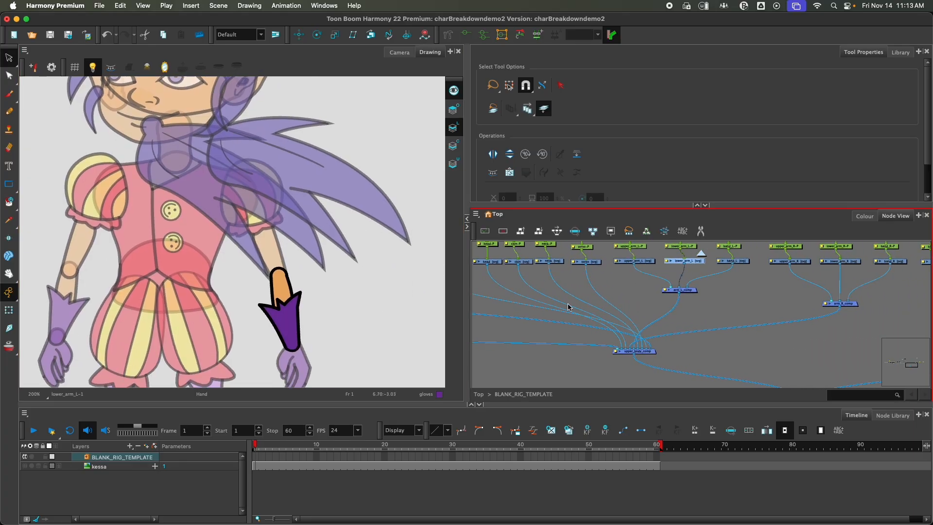
left_click(741, 261)
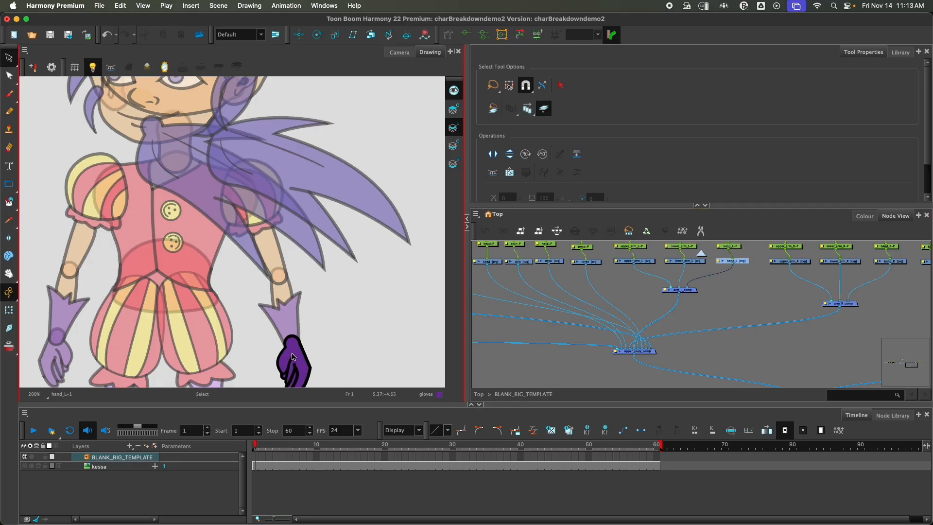
left_click_drag(293, 357, 349, 314)
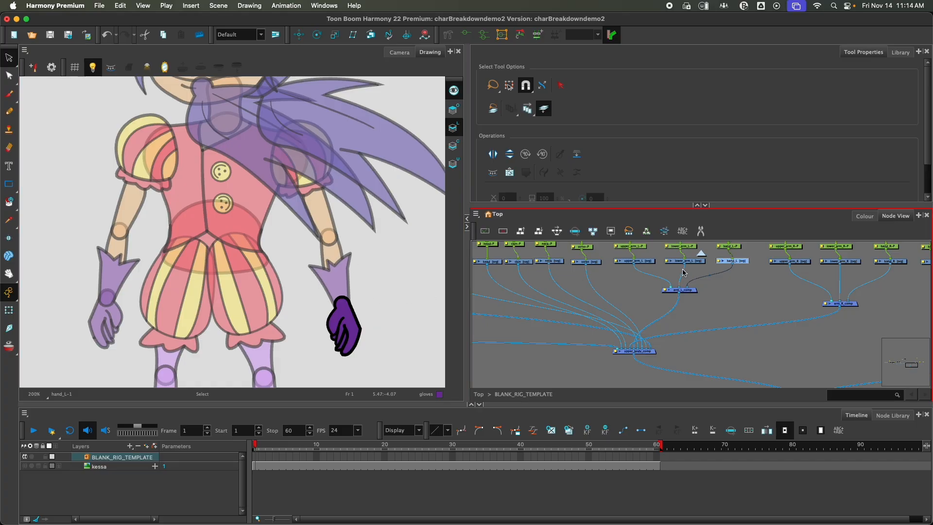
Inspect the right arm's upper_arm_R, lower_arm_R and hand_R drawings one by one, and clear the node selection
left_click(734, 295)
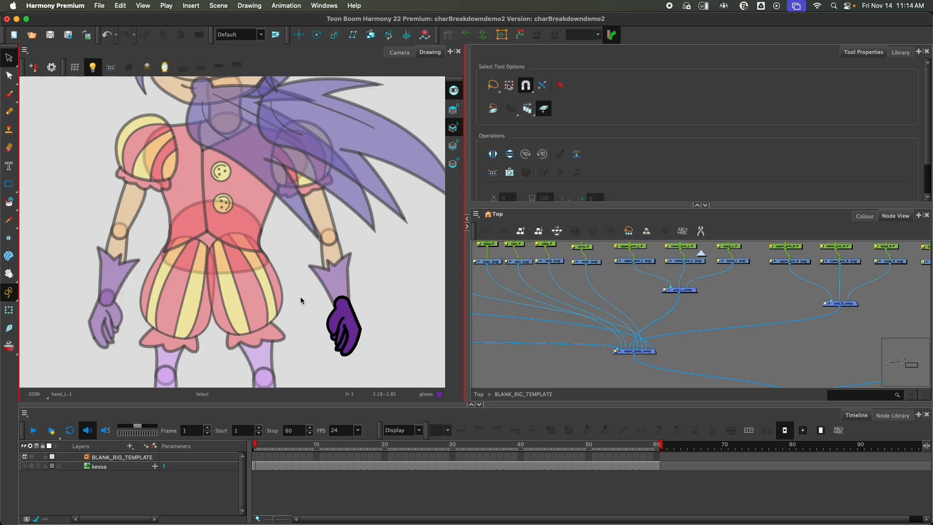
scroll(607, 336, "right", 5)
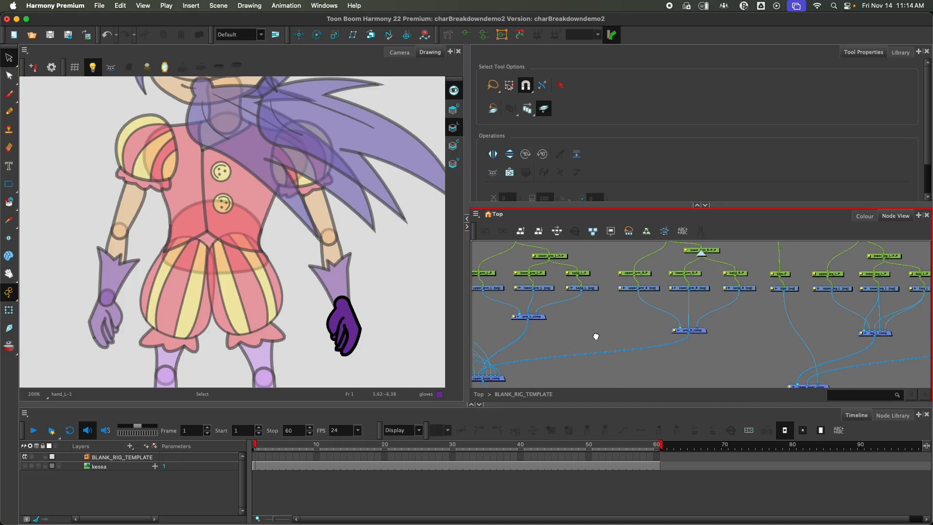
left_click(651, 290)
left_click(689, 289)
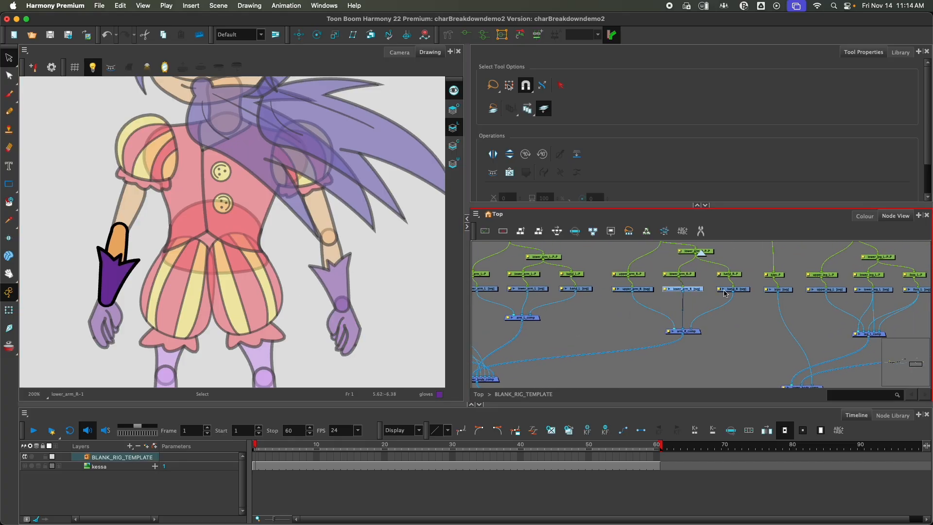
left_click(743, 289)
scroll(690, 316, "right", 4)
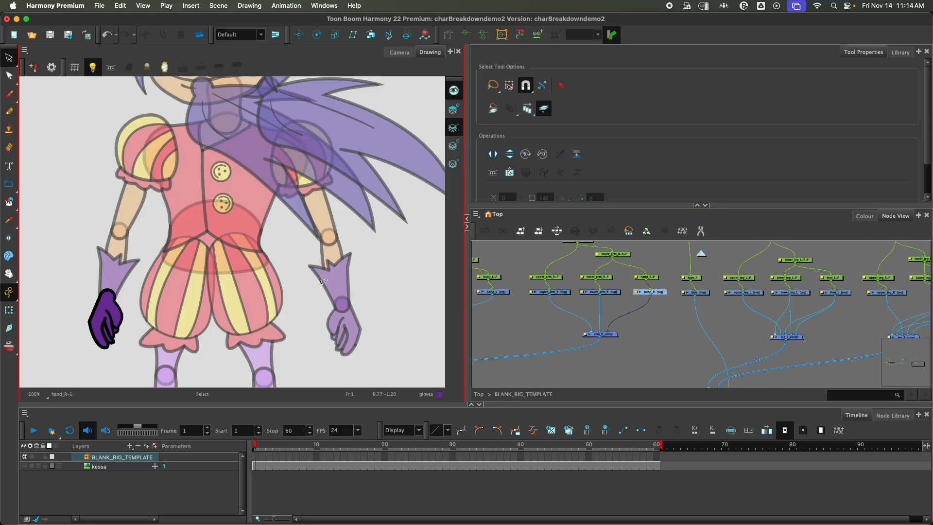
left_click(569, 299)
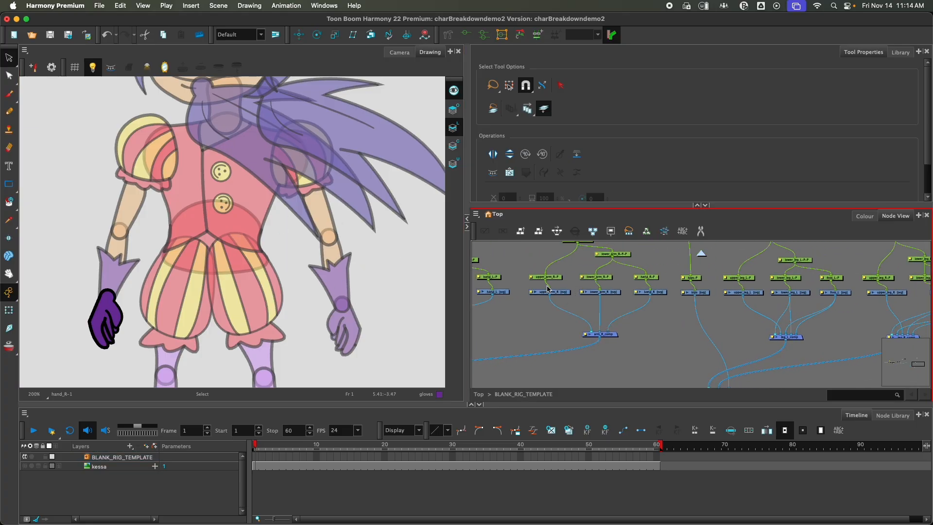
Select the hips, upper_leg_L, lower_leg_L and foot_L drawings in turn and inspect each part of the hips and left leg
left_click(705, 294)
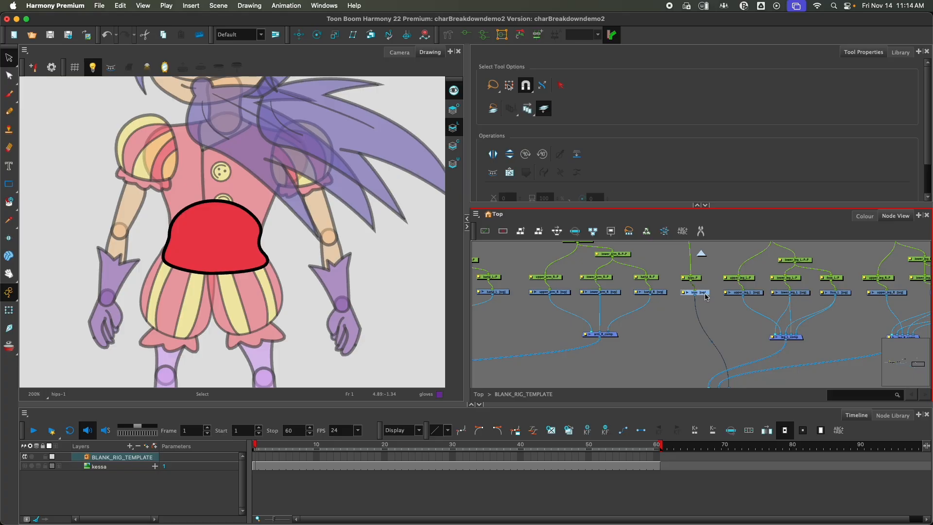
left_click(761, 297)
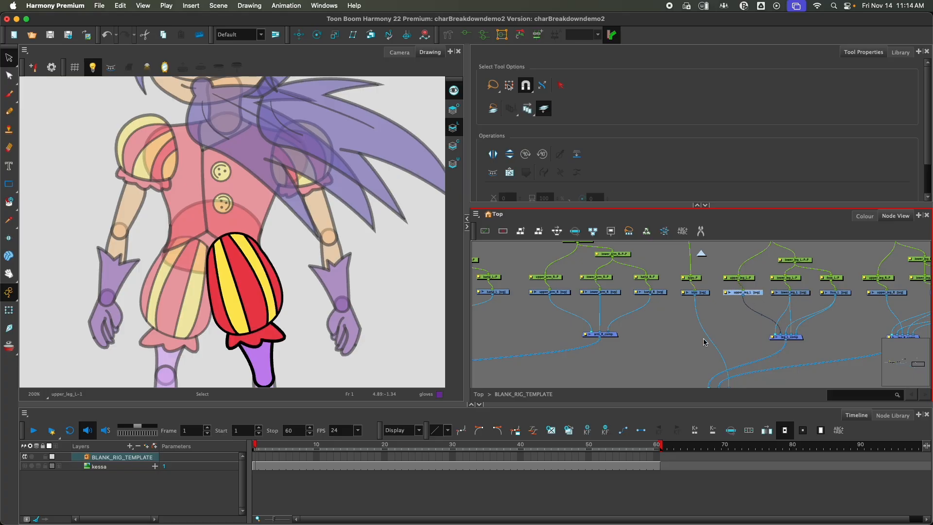
scroll(703, 342, "right", 5)
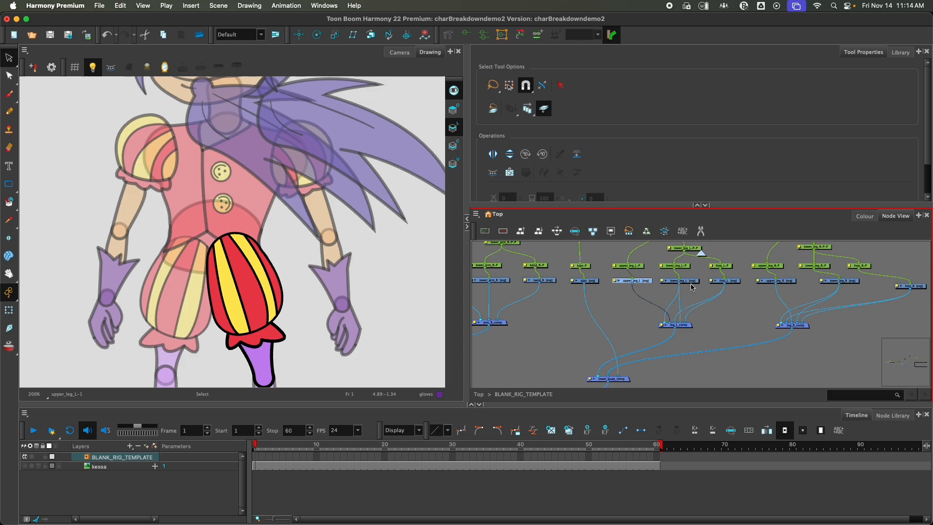
scroll(327, 348, "down", 3)
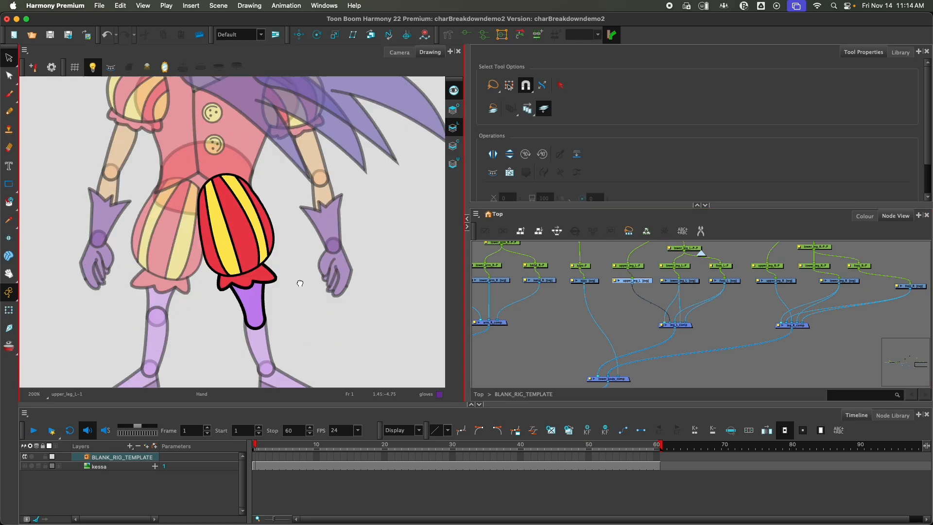
left_click(691, 284)
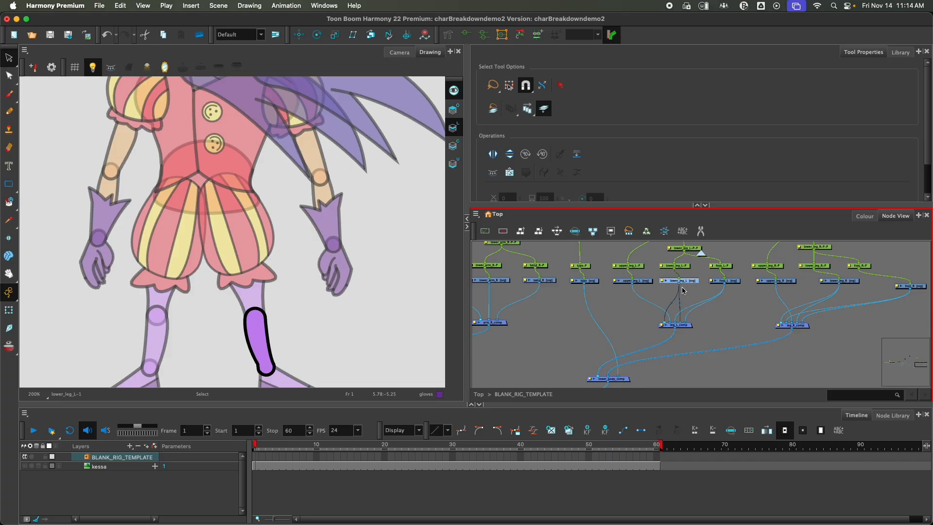
left_click(738, 282)
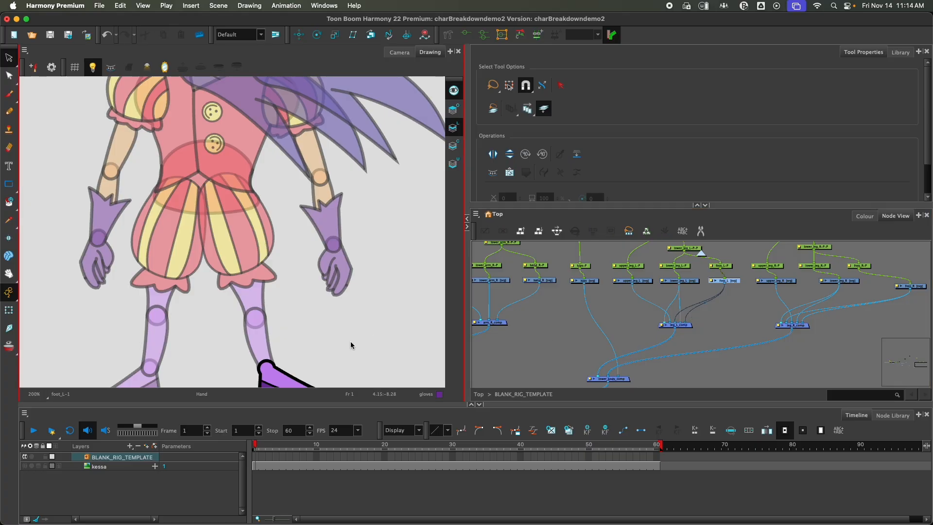
left_click_drag(348, 344, 364, 286)
Inspect the right leg's upper_leg_R, lower_leg_R and foot_R drawings one by one, and clear the node selection
left_click(777, 283)
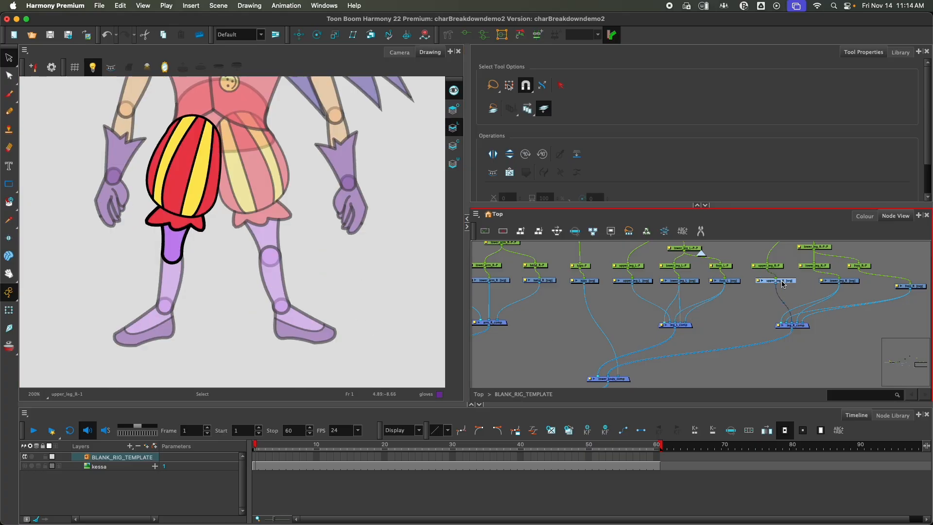
left_click(841, 284)
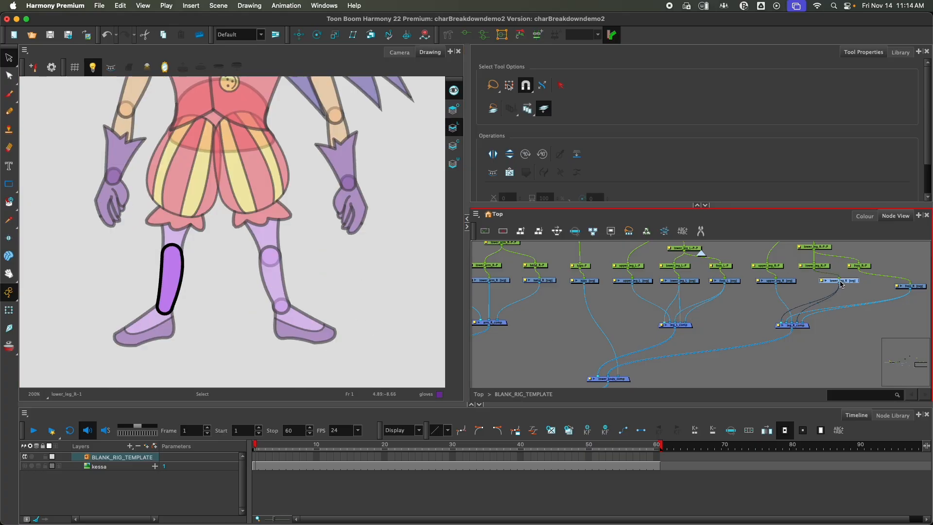
scroll(882, 295, "right", 5)
left_click(868, 297)
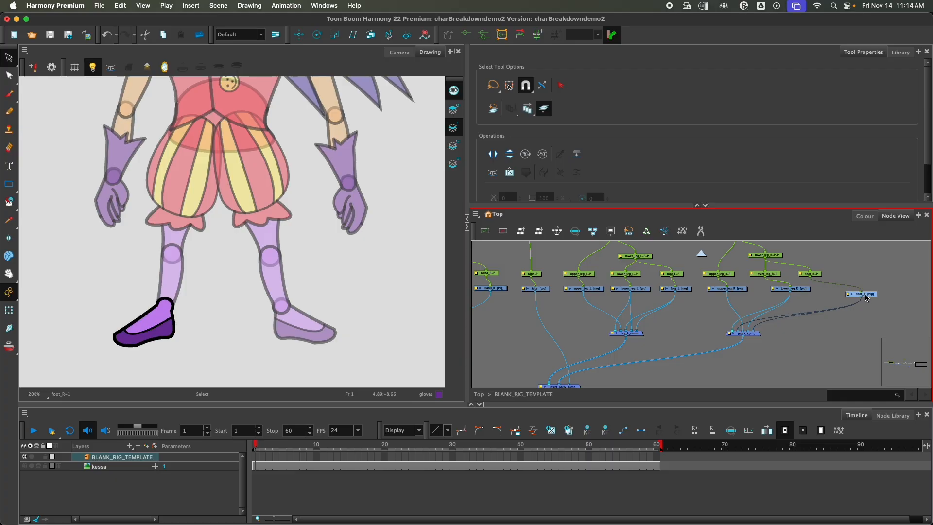
left_click(698, 354)
Follow the cables to the upper_body_comp composite and move the rig_temp_comp node up closer to it
scroll(292, 238, "down", 3)
left_click_drag(295, 185, 277, 256)
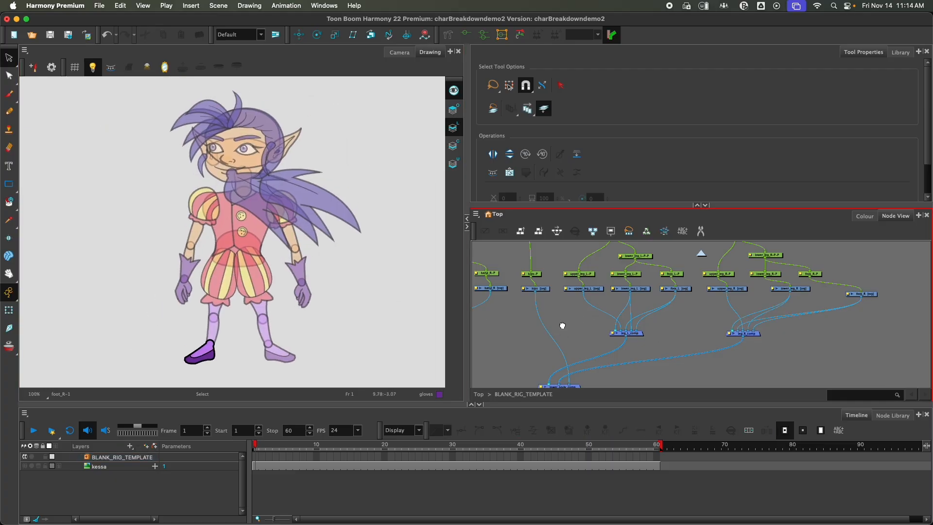
scroll(578, 340, "down", 5)
scroll(715, 296, "down", 5)
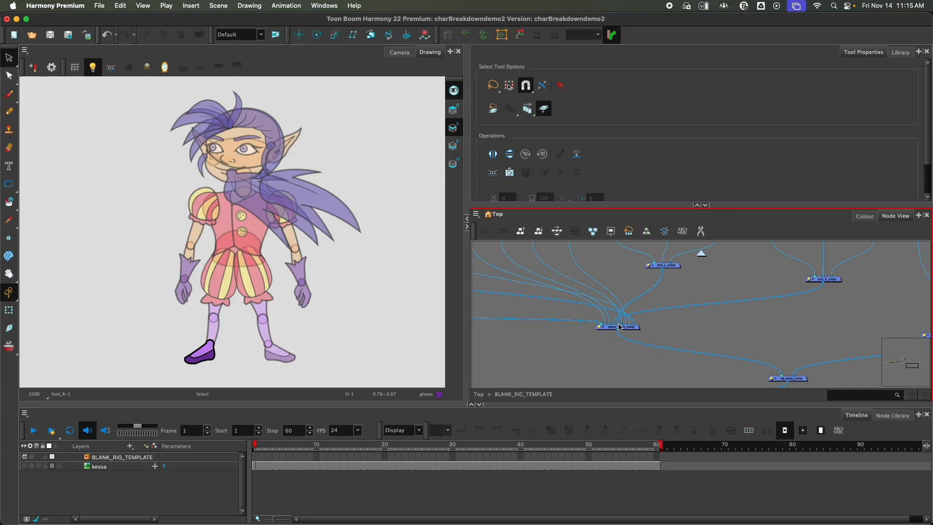
left_click_drag(799, 378, 771, 333)
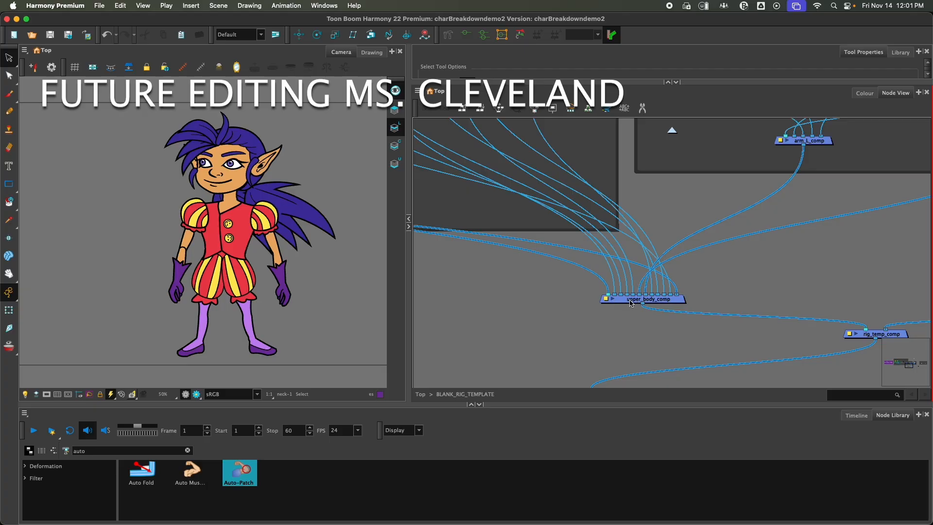
Shift the first input cable of upper_body_comp behind its neighbours to test the layering order, and return it to the first port
scroll(600, 300, "up", 2)
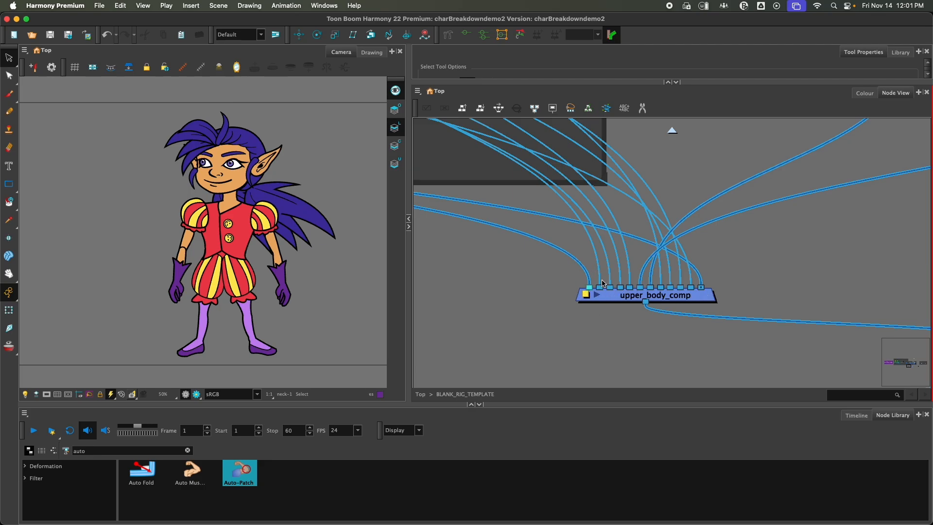
left_click(857, 416)
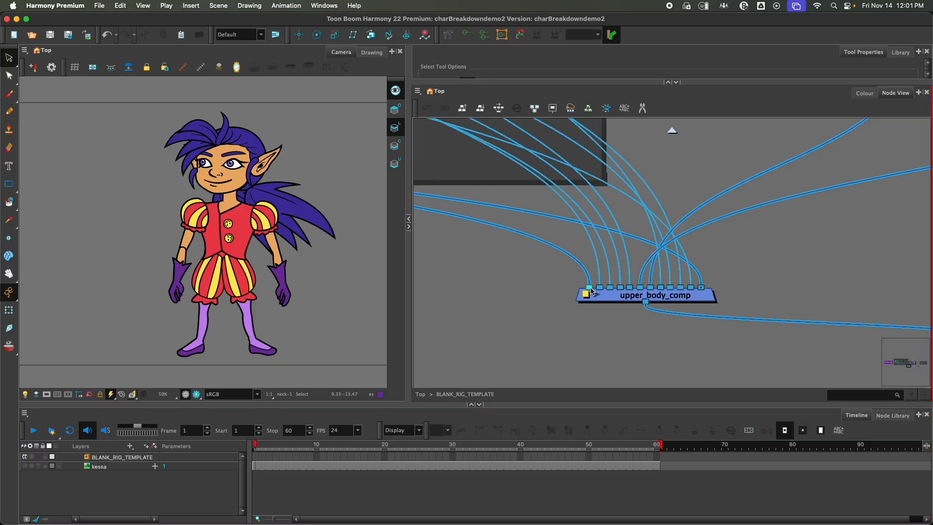
left_click_drag(591, 289, 601, 288)
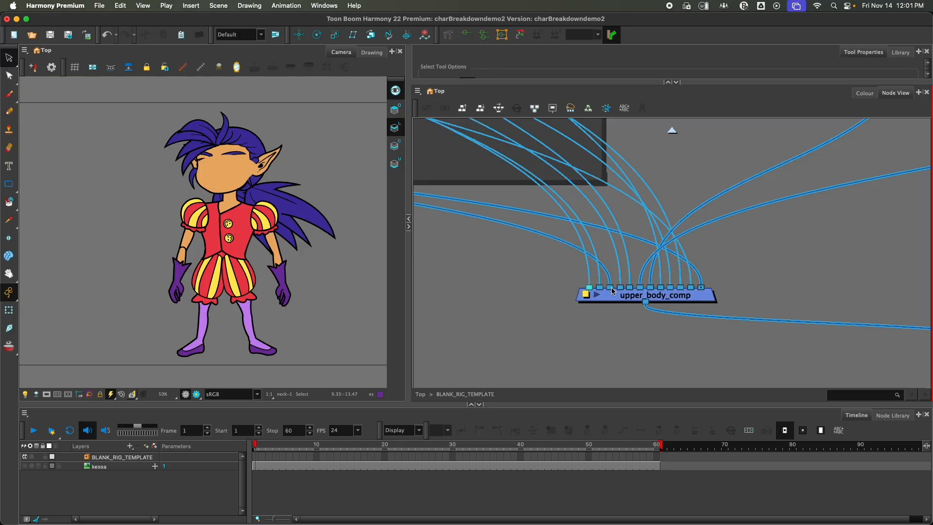
left_click_drag(601, 289, 589, 288)
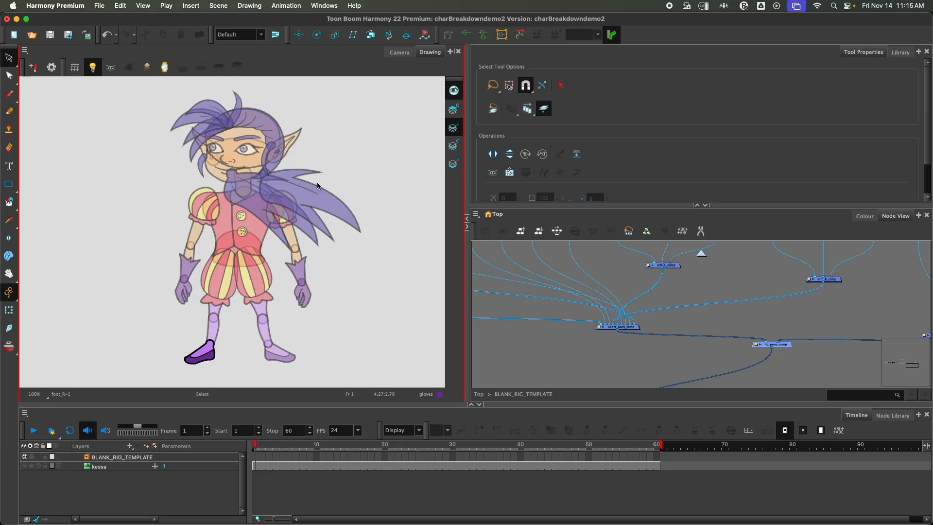
Switch to the Camera view and examine the character's arm joints, torso, neck and face in full colour
scroll(265, 179, "up", 1)
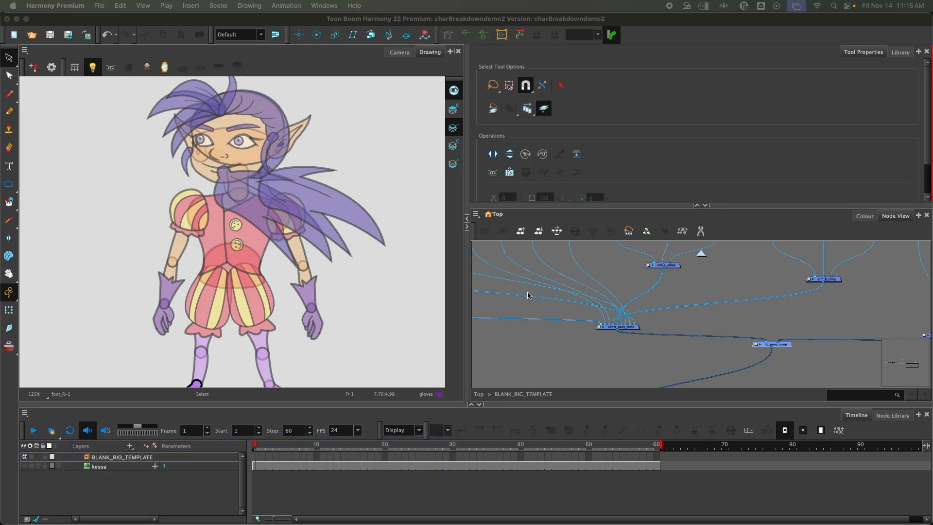
left_click(401, 52)
scroll(250, 250, "up", 2)
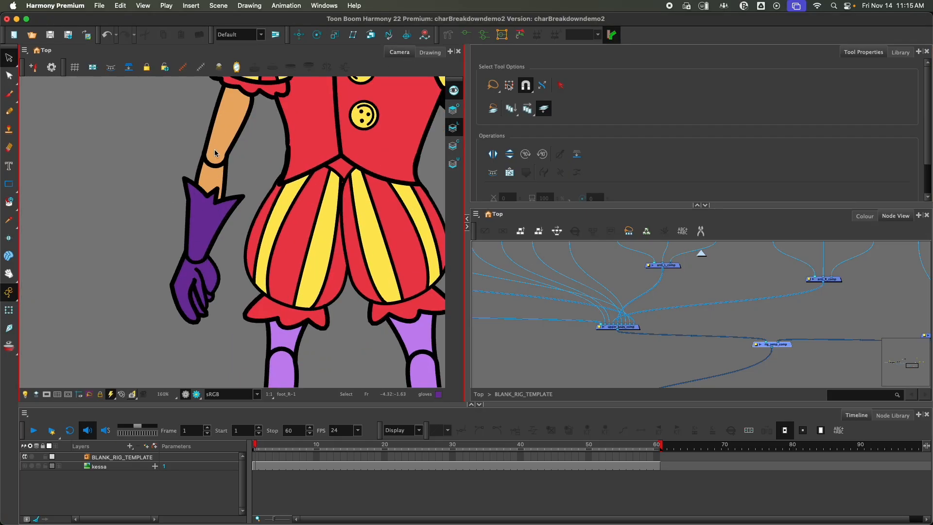
left_click_drag(305, 127, 236, 251)
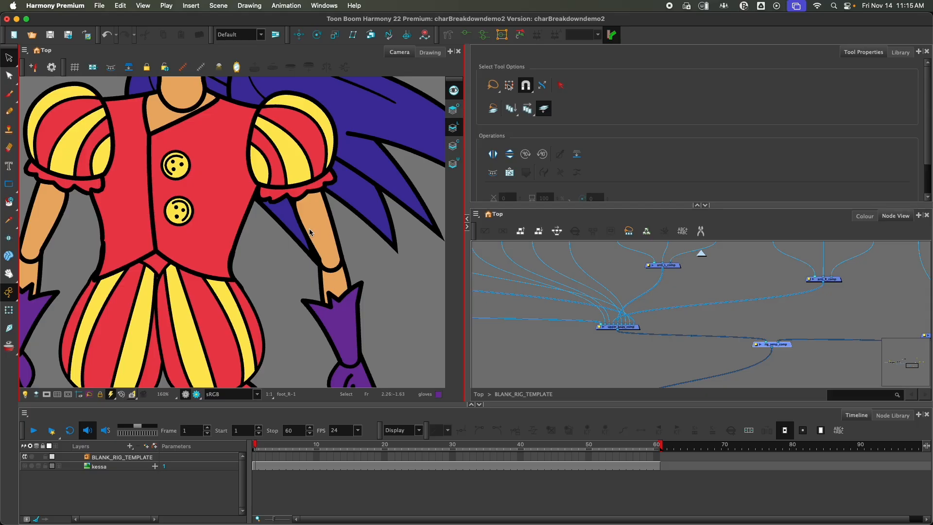
key("shift+m")
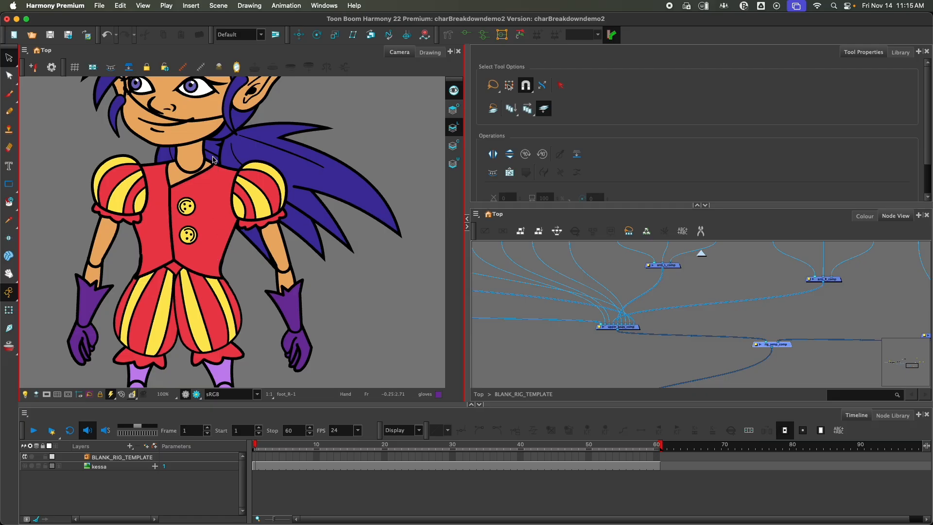
left_click_drag(212, 159, 265, 259)
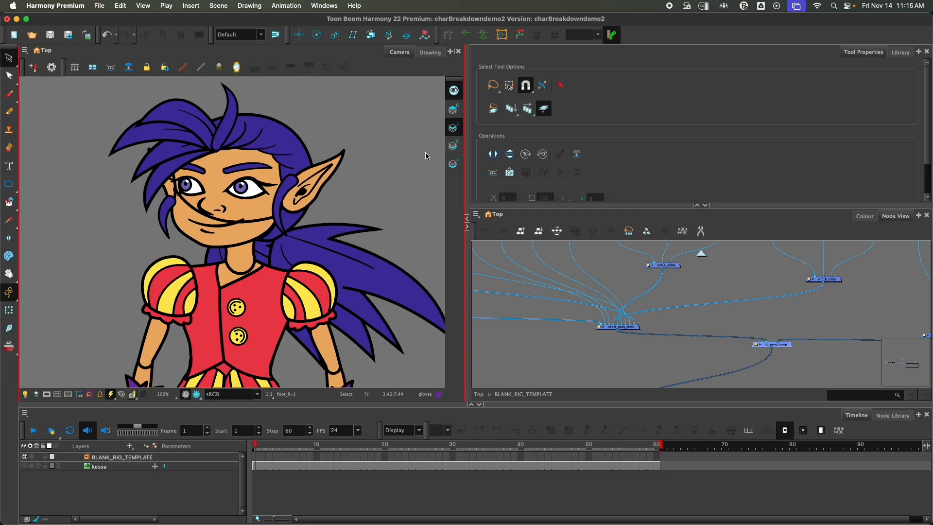
Limit the Drawing view to the active art layer, and switch it from Colour Art to Line Art
left_click(454, 147)
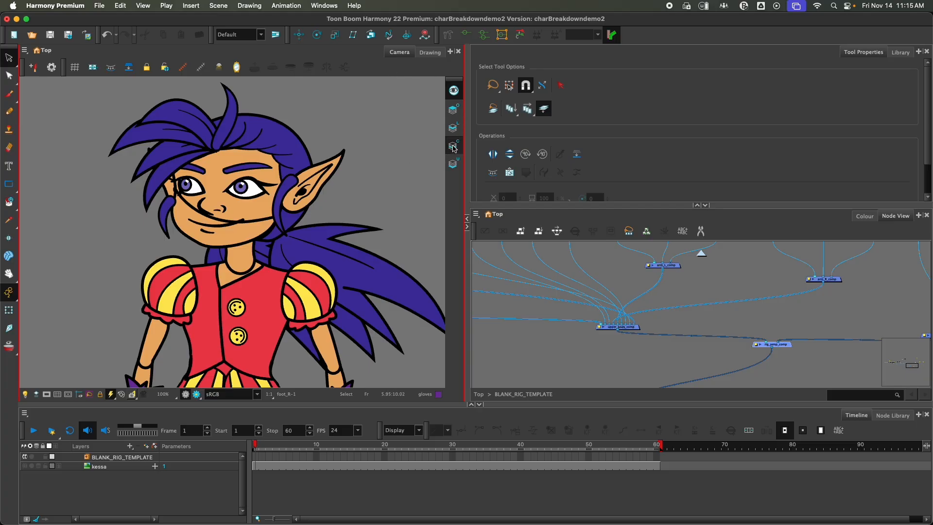
left_click(455, 147)
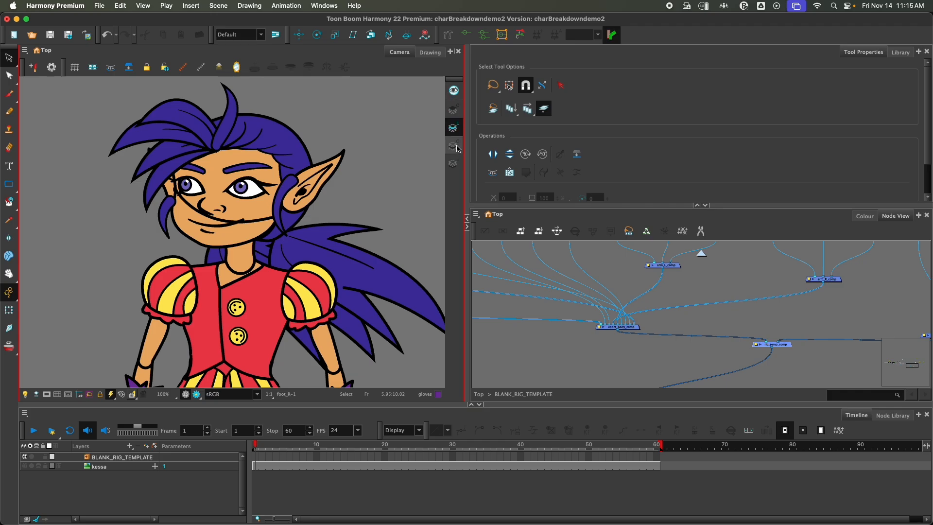
left_click(430, 54)
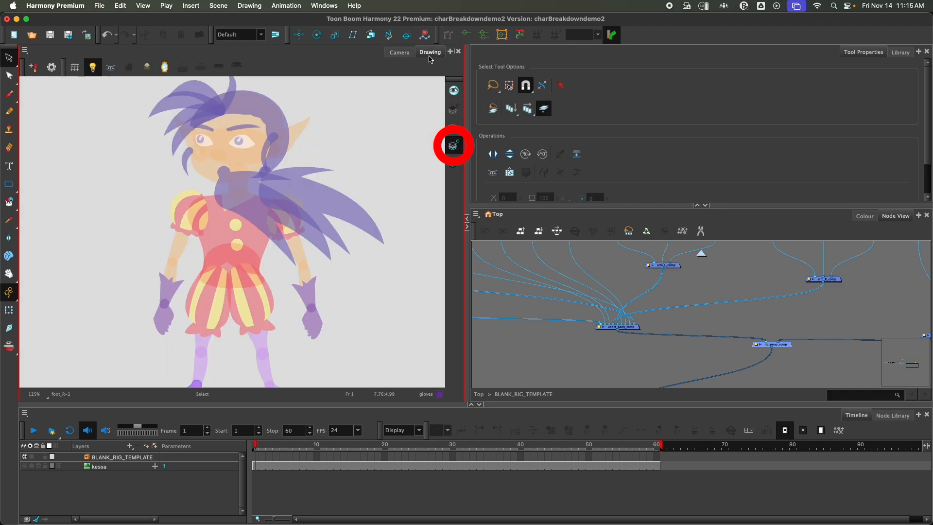
left_click(453, 146)
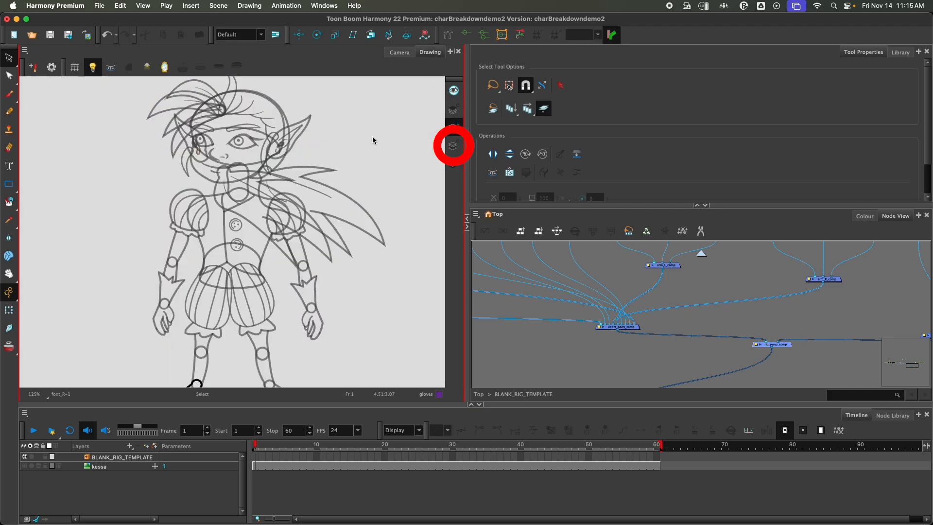
mouse_move(348, 143)
left_mouse_down()
mouse_move(327, 198)
mouse_move(344, 128)
mouse_move(346, 150)
left_mouse_up()
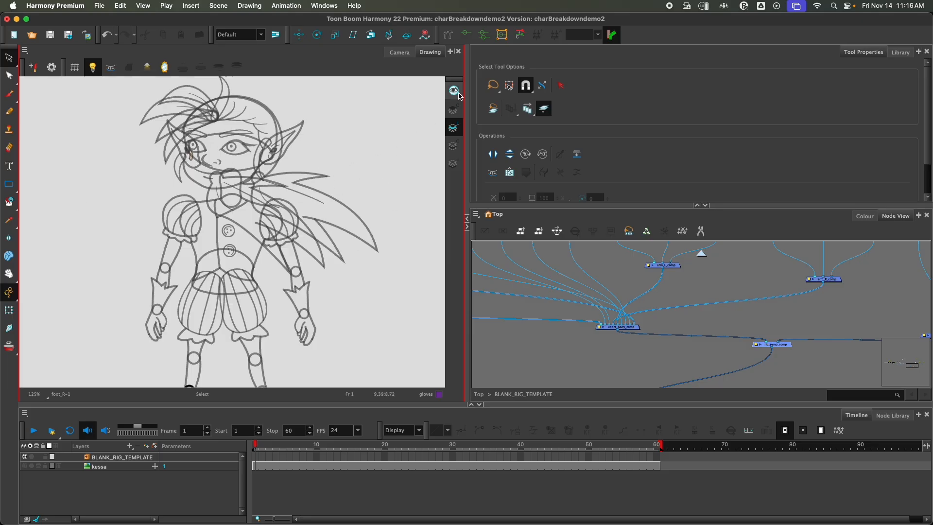
Compare the Colour Art and the Line Art of the character's head up close, ending on Line Art
left_click(452, 147)
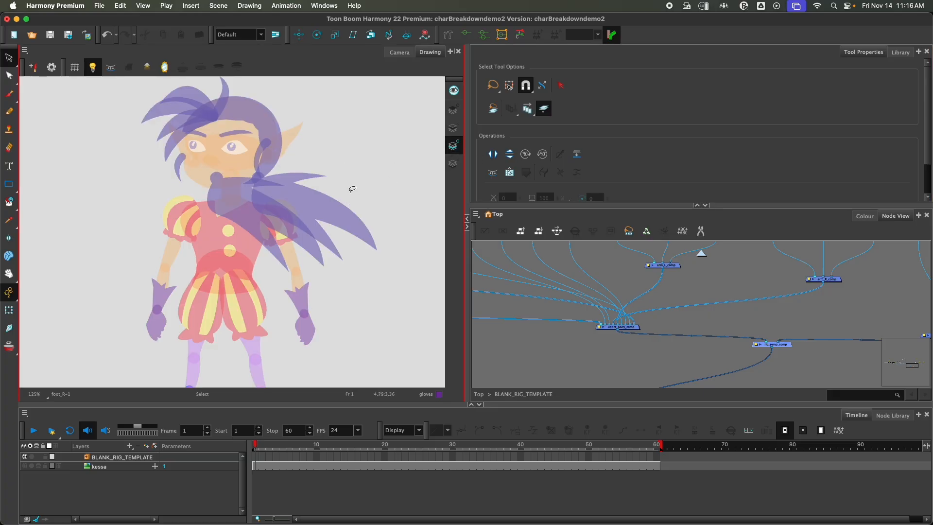
scroll(285, 221, "up", 4)
mouse_move(323, 143)
left_mouse_down()
mouse_move(371, 207)
mouse_move(376, 245)
left_mouse_up()
left_click_drag(333, 178, 357, 241)
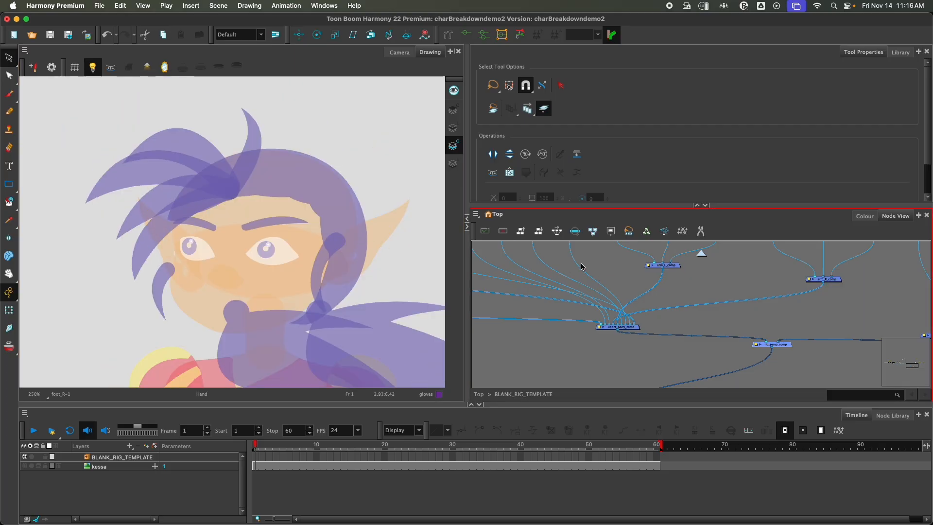
left_click(453, 128)
Go to the hair branch of the node structure and select the bangs1 drawing
left_click(627, 289)
scroll(623, 297, "up", 5)
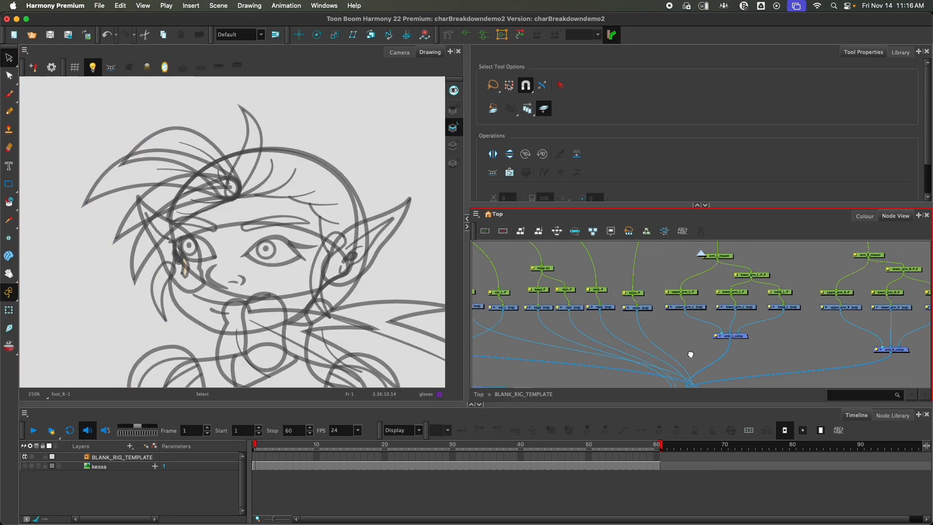
scroll(624, 300, "up", 5)
scroll(583, 320, "up", 5)
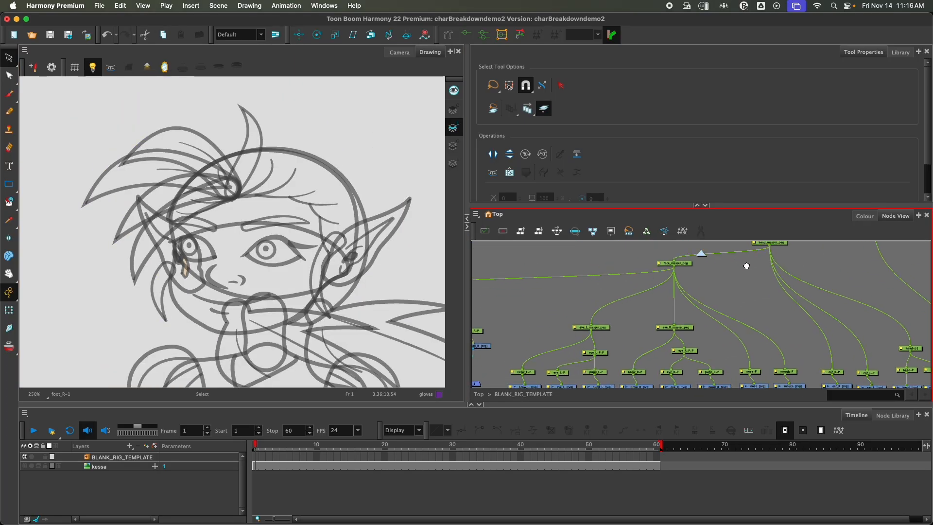
scroll(588, 322, "left", 5)
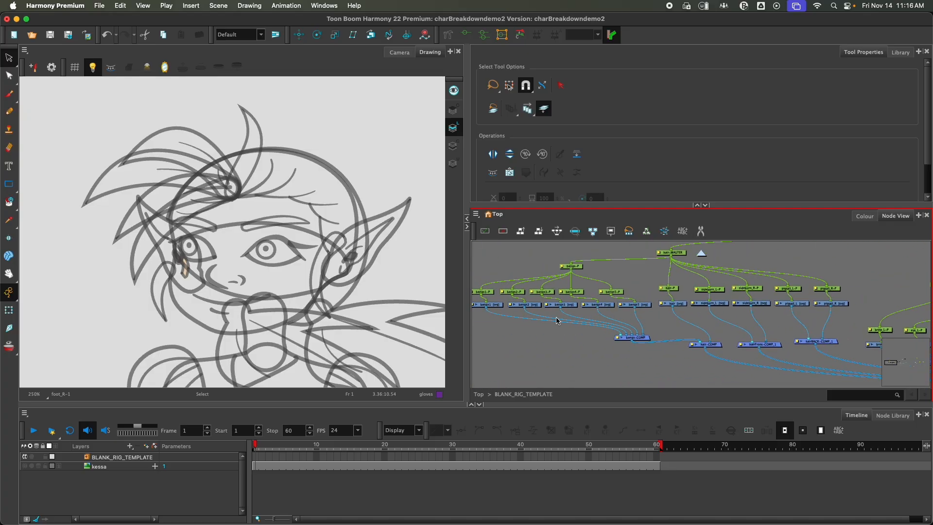
scroll(558, 321, "left", 5)
left_click(591, 309)
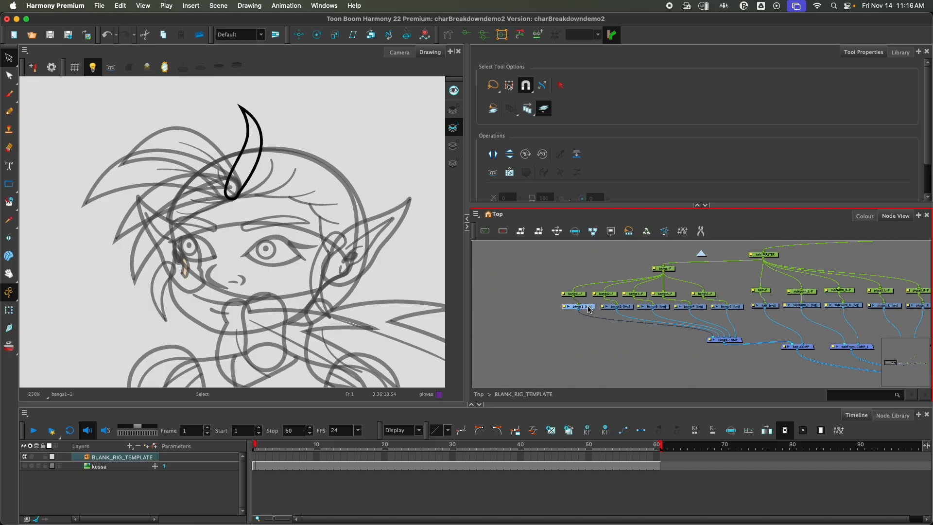
Examine the bangs1 drawing's outline up close, and switch to Colour Art to inspect its fill
scroll(235, 129, "up", 5)
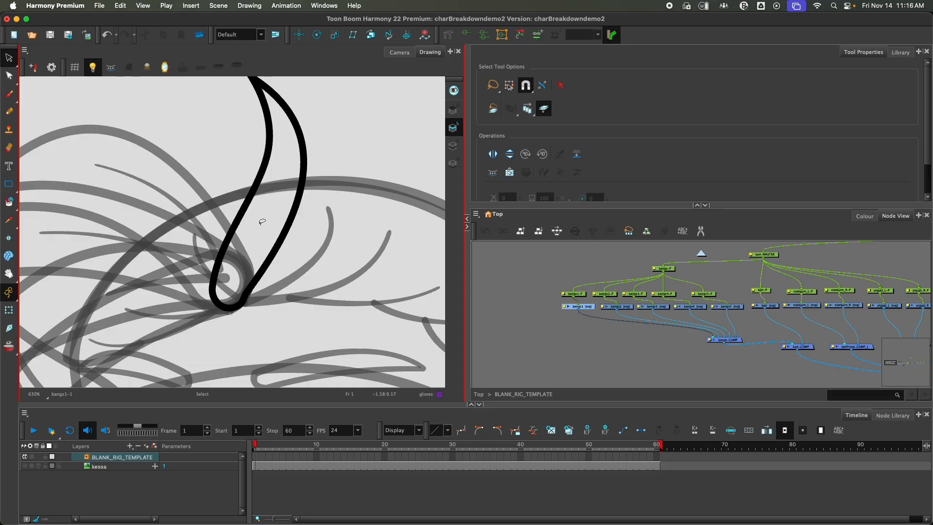
left_click(452, 145)
left_click(453, 149)
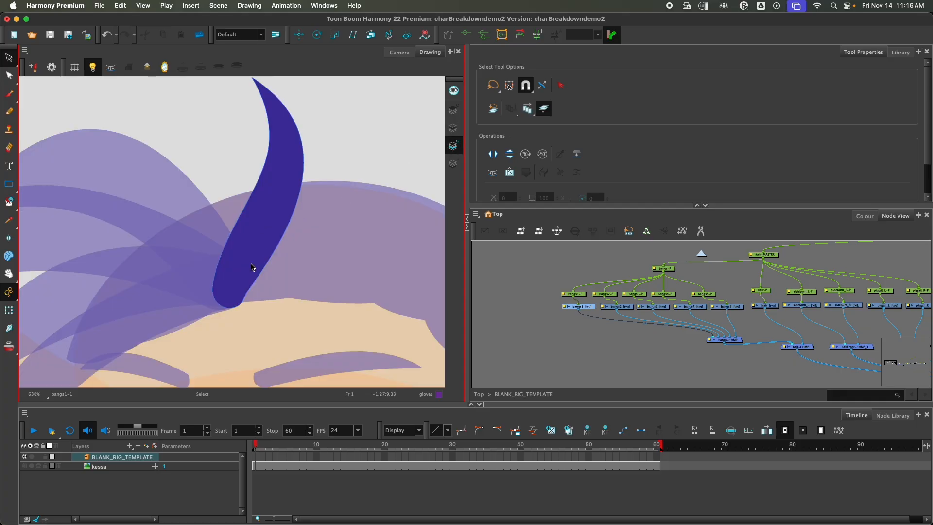
scroll(252, 267, "down", 4)
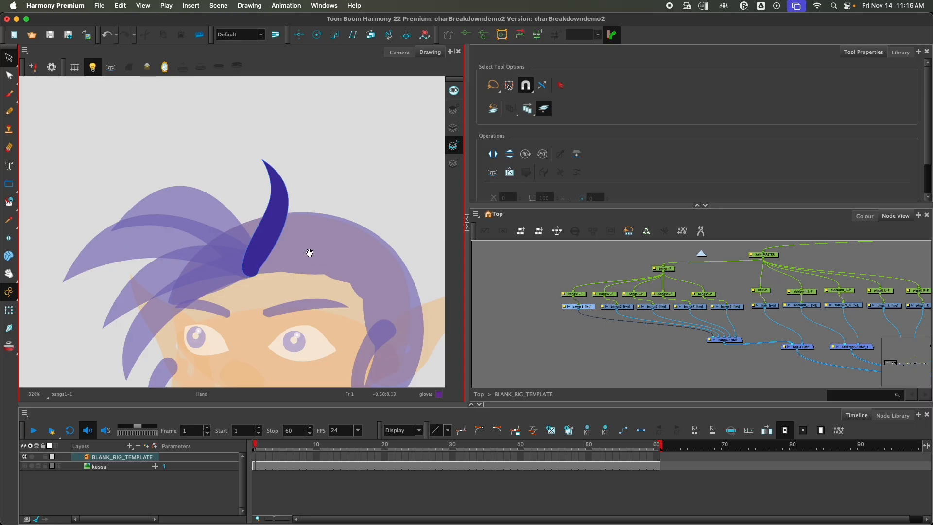
Examine the overlapping Colour Art fills at the character's torso, shorts, arms, gloves and head
scroll(291, 181, "down", 5)
left_click_drag(297, 226, 278, 173)
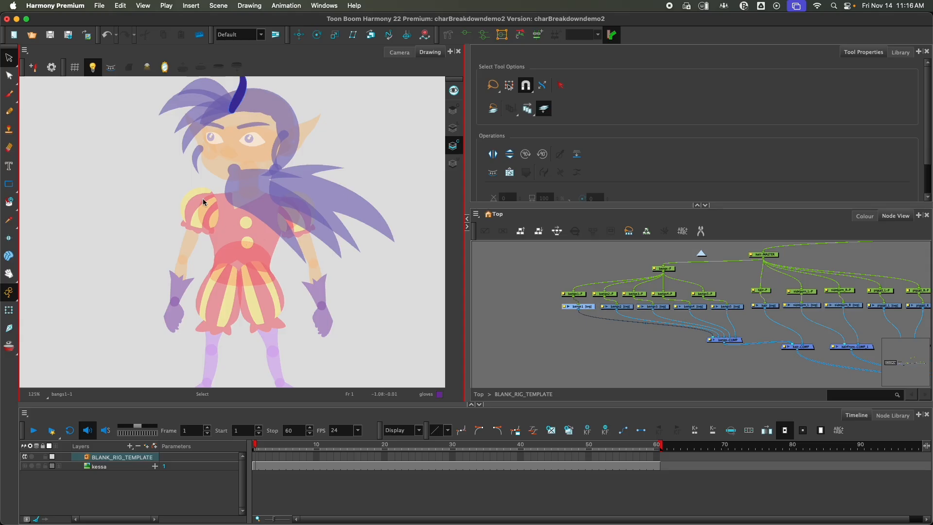
mouse_move(264, 314)
left_mouse_down()
mouse_move(308, 216)
mouse_move(260, 290)
left_mouse_up()
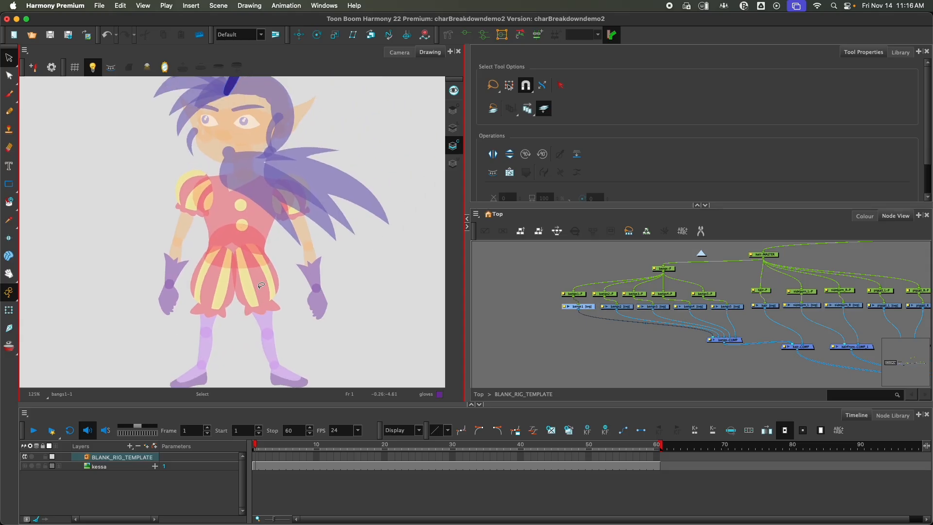
scroll(296, 301, "up", 4)
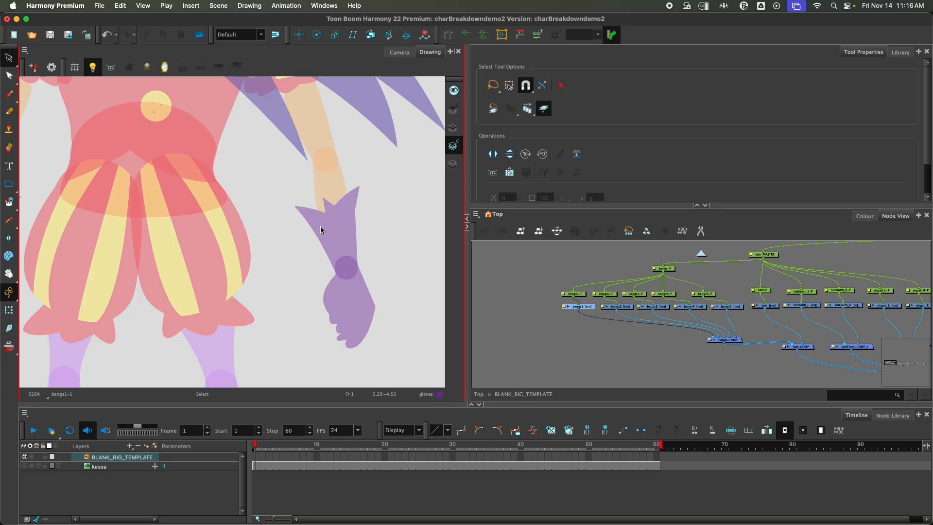
left_click_drag(294, 230, 170, 252)
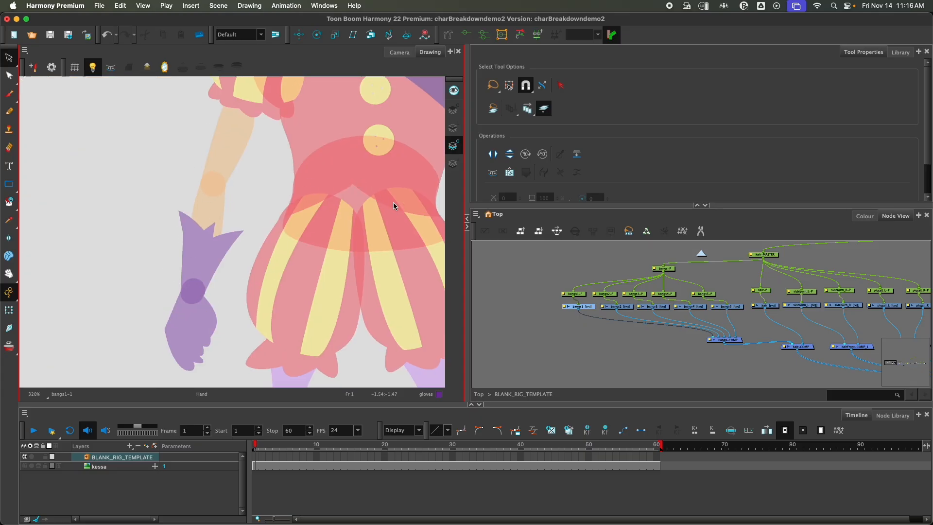
left_click_drag(392, 202, 129, 190)
scroll(233, 240, "down", 3)
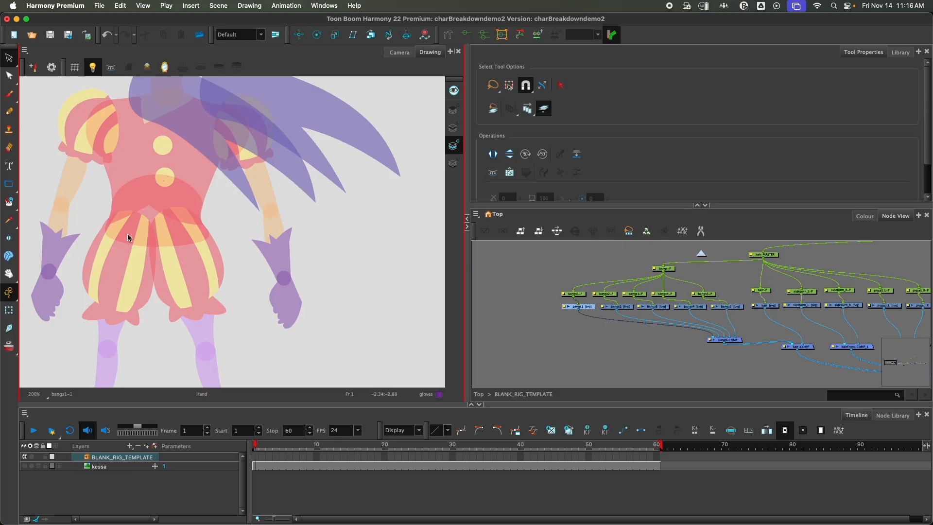
mouse_move(127, 234)
left_mouse_down()
mouse_move(244, 150)
mouse_move(209, 150)
mouse_move(199, 304)
mouse_move(206, 299)
left_mouse_up()
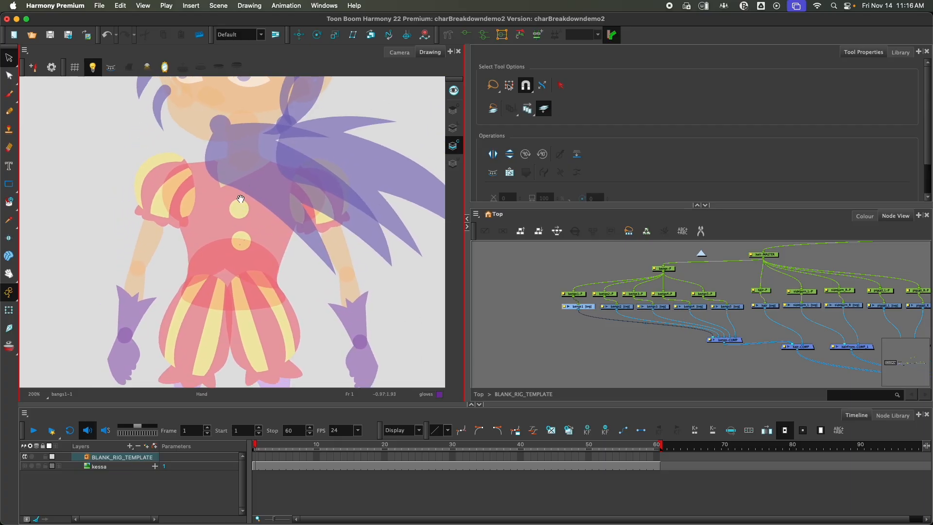
left_click_drag(231, 115, 232, 249)
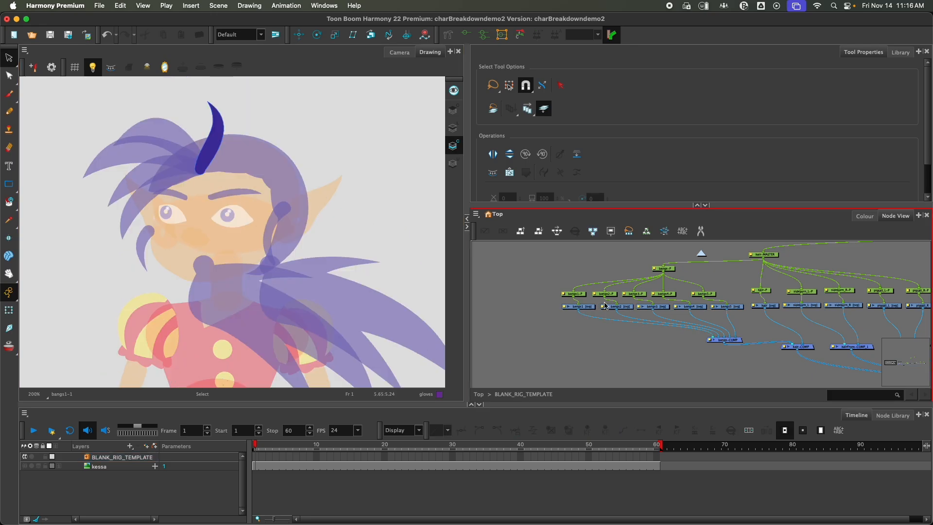
Identify the bangs2 and bangs3 drawings by selecting their nodes in turn, ending on bangs3
left_click(628, 307)
left_click(659, 309)
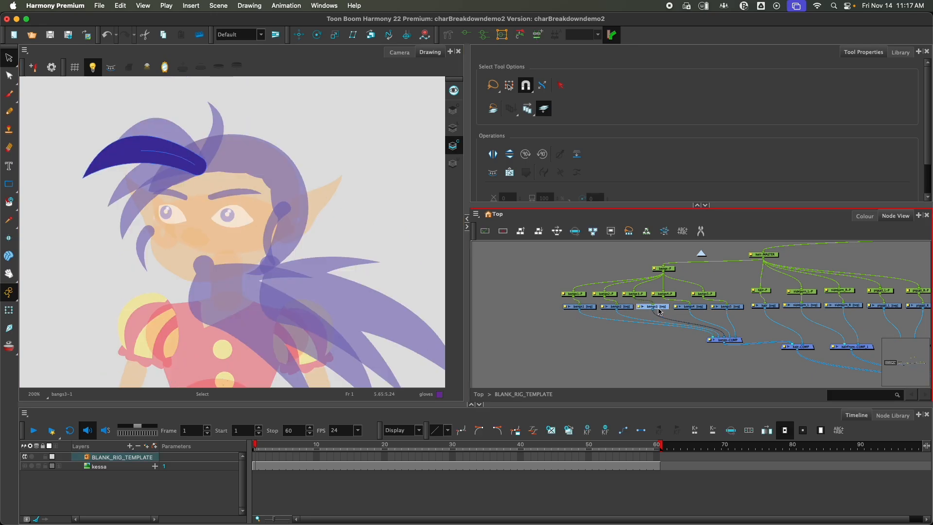
left_click(593, 310)
left_click(617, 308)
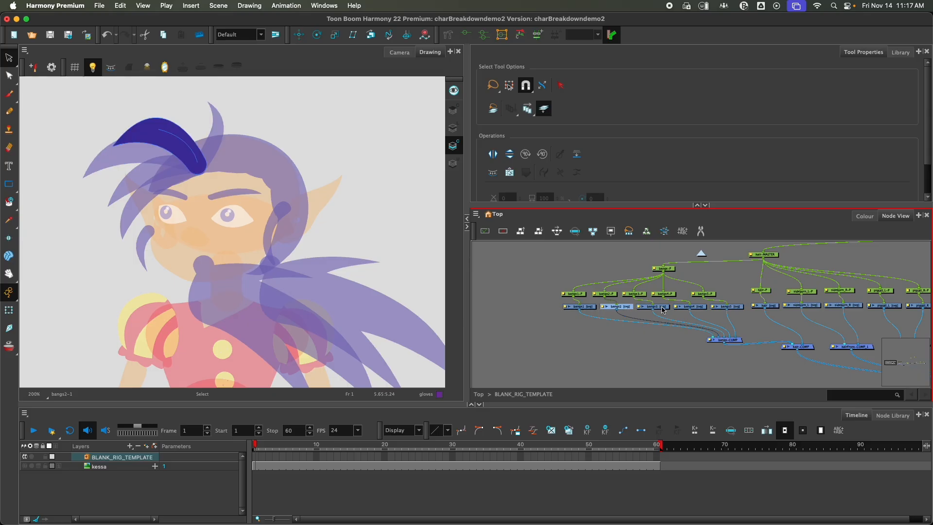
left_click(665, 309)
Compare the Line Art and Colour Art of the bangs3 drawing, ending on Colour Art
left_click(453, 128)
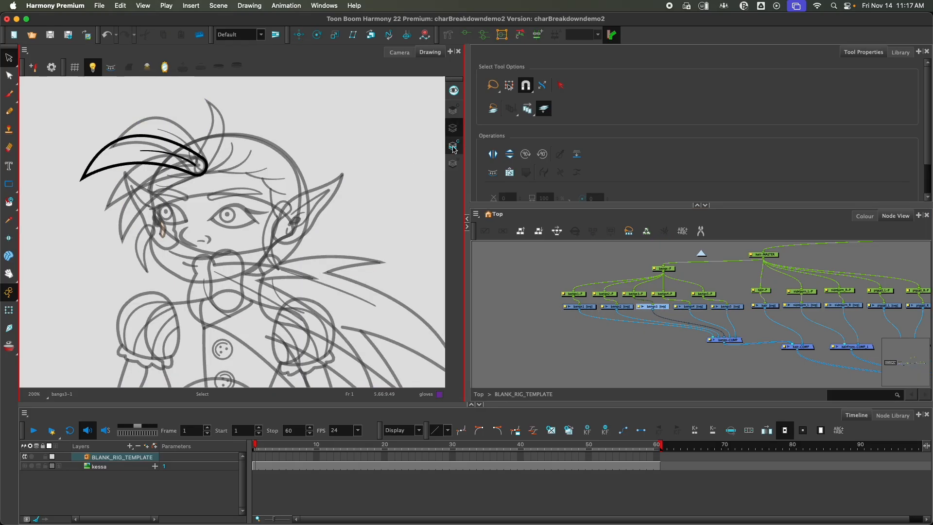
left_click(453, 148)
left_click(452, 129)
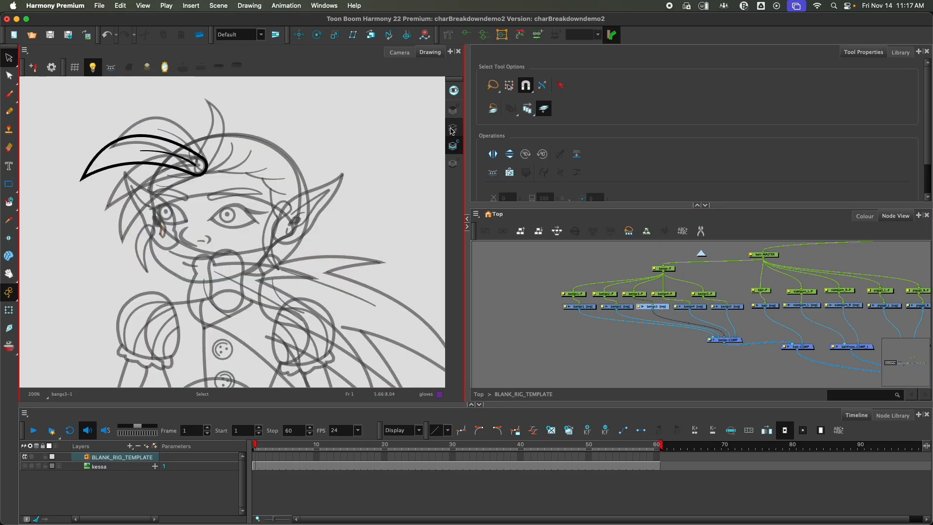
left_click(453, 146)
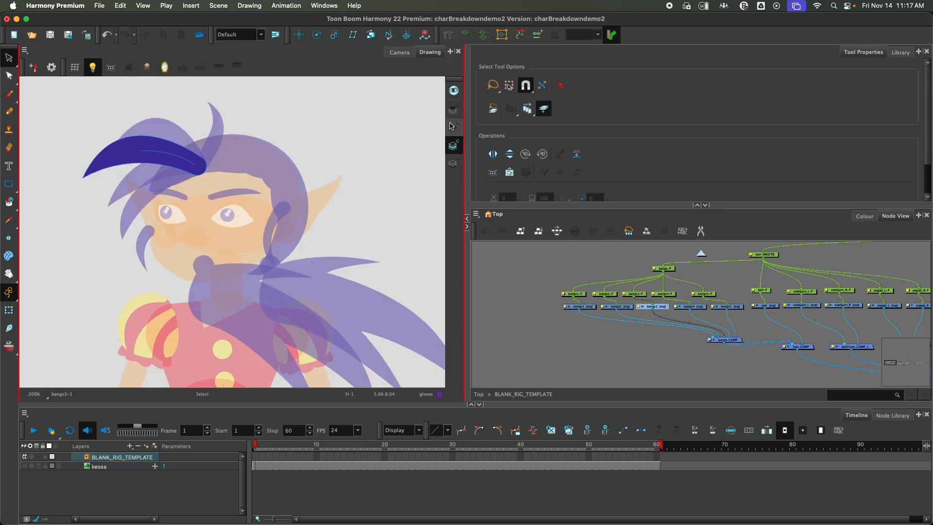
left_click(452, 127)
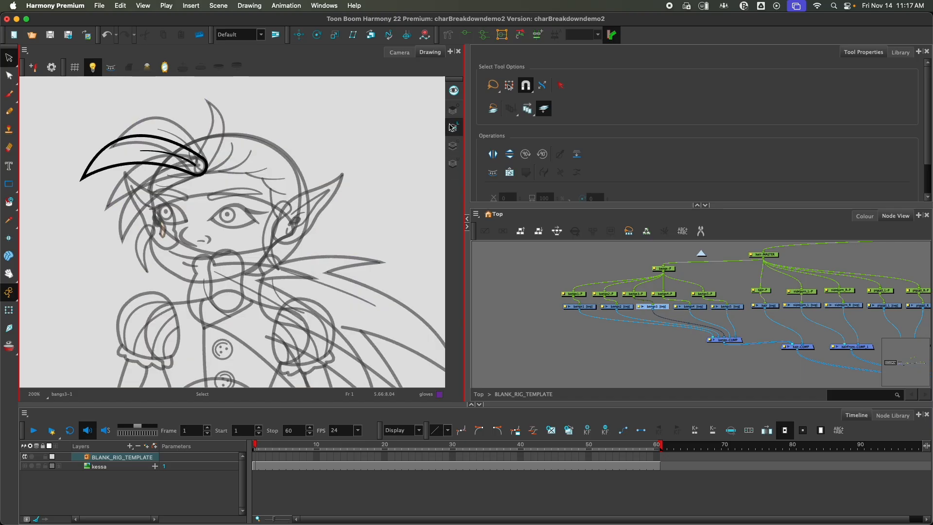
left_click(457, 148)
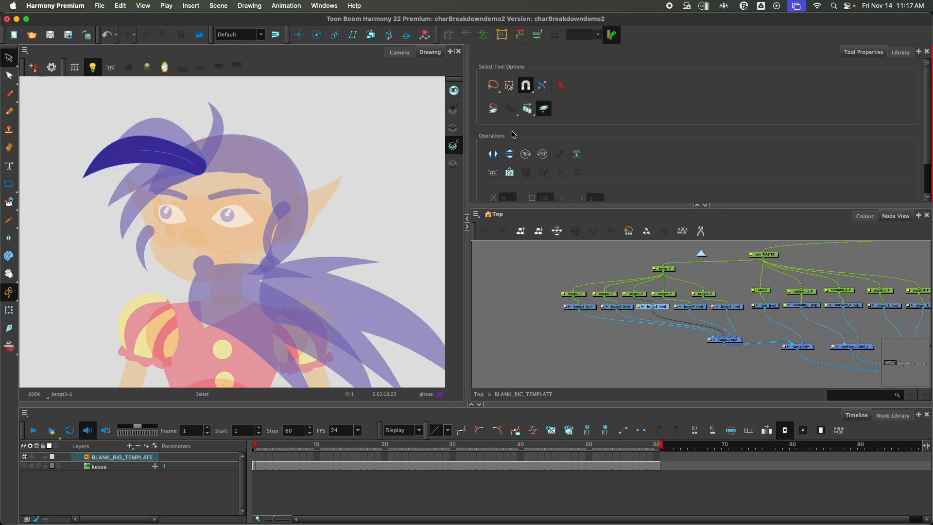
Compare the bangs3 drawing with only the active art layer and with all art layers shown, ending on all layers
left_click(449, 147)
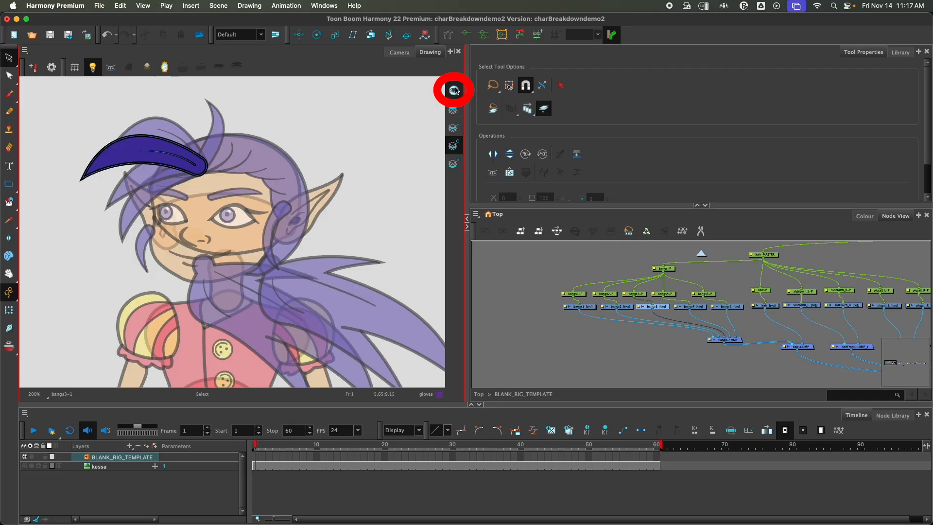
left_click(456, 144)
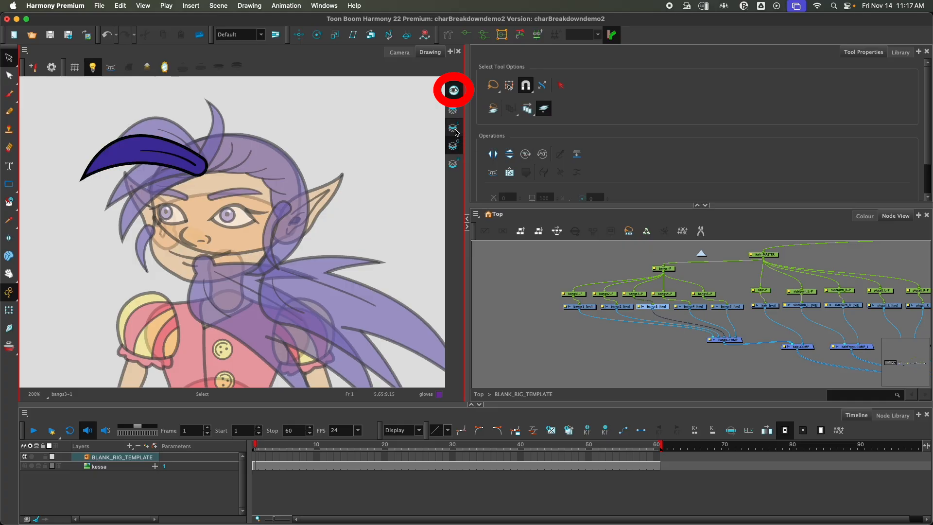
left_click(454, 145)
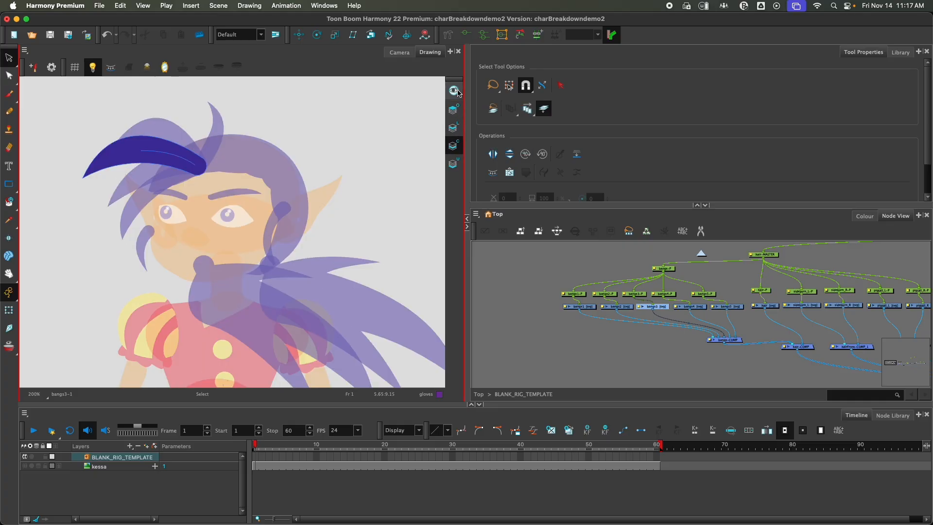
left_click(453, 128)
left_click(453, 145)
left_click(454, 110)
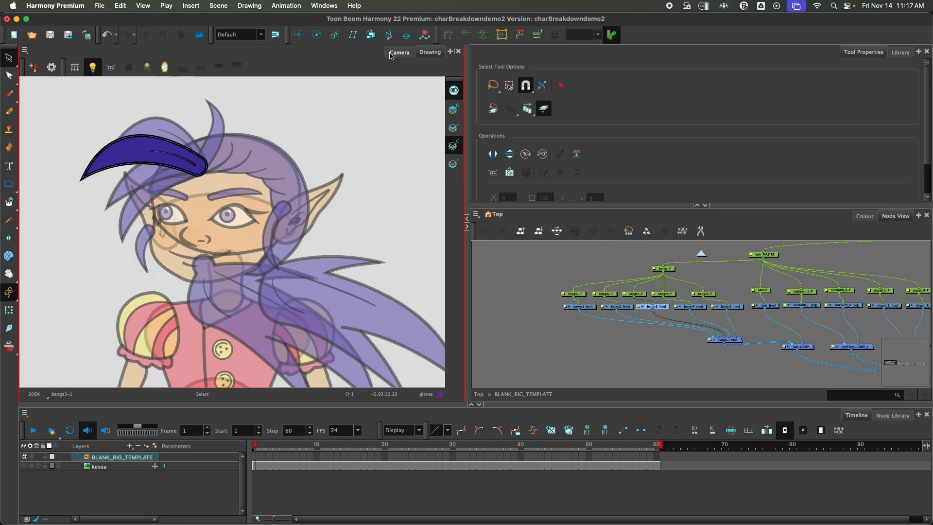
Turn off the light table and select the ear_R drawing in the node structure
key("shift+l")
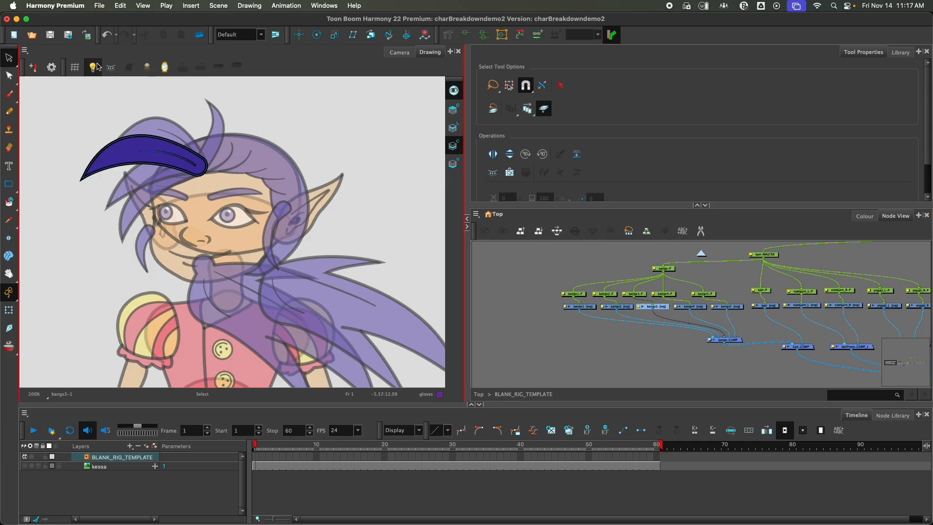
scroll(537, 307, "right", 5)
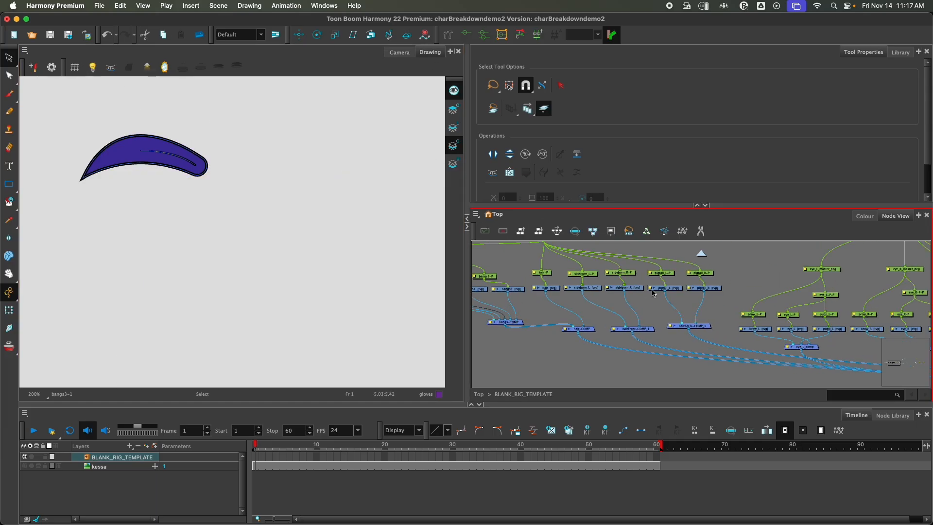
scroll(656, 296, "right", 5)
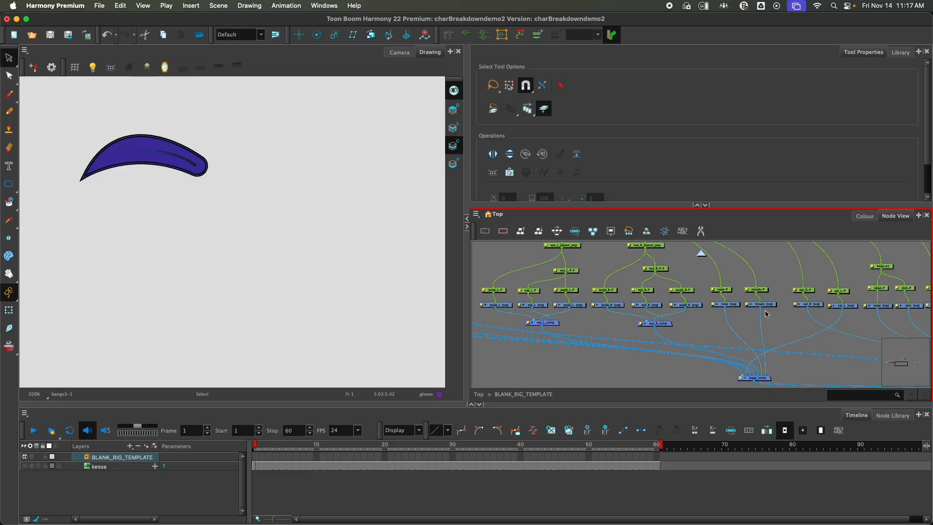
scroll(763, 312, "right", 4)
left_click(700, 305)
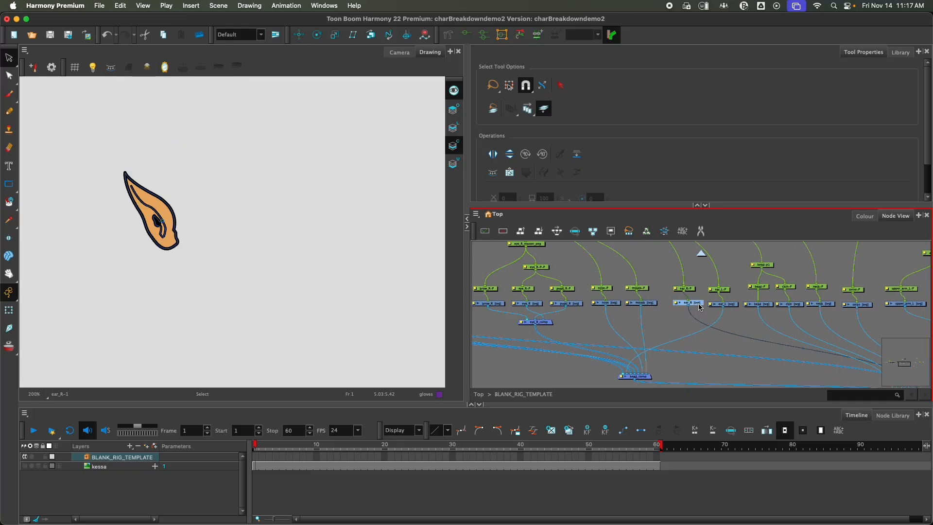
Make Line Art the active layer of the ear_R drawing and limit the Drawing view to it
scroll(194, 212, "up", 4)
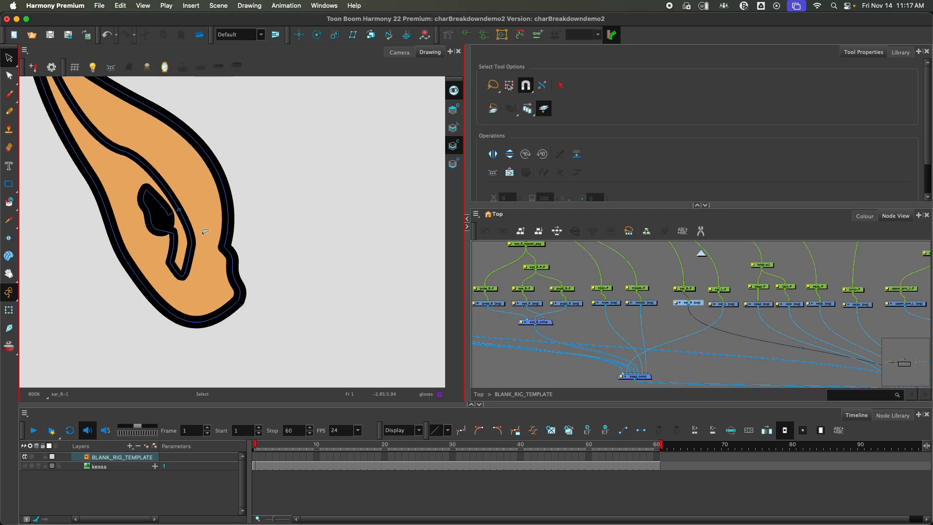
left_click(454, 127)
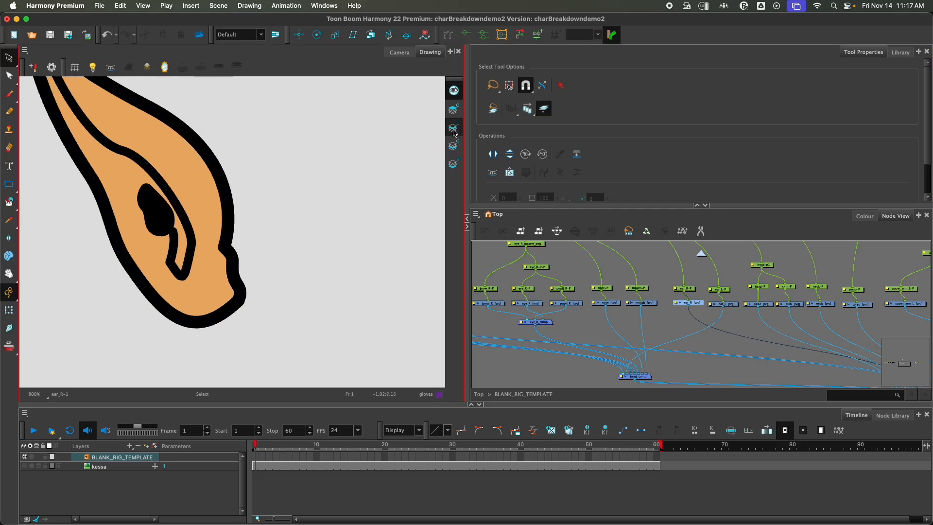
left_click(453, 90)
Move the orange inner-ear fill from the Line Art to the Colour Art of the ear_R drawing
left_click(184, 238)
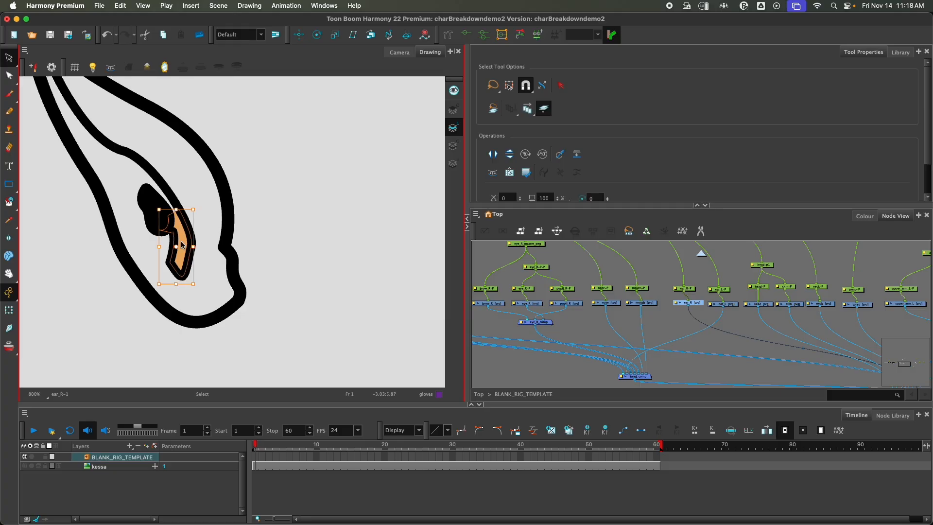
key("super+x")
left_click(453, 145)
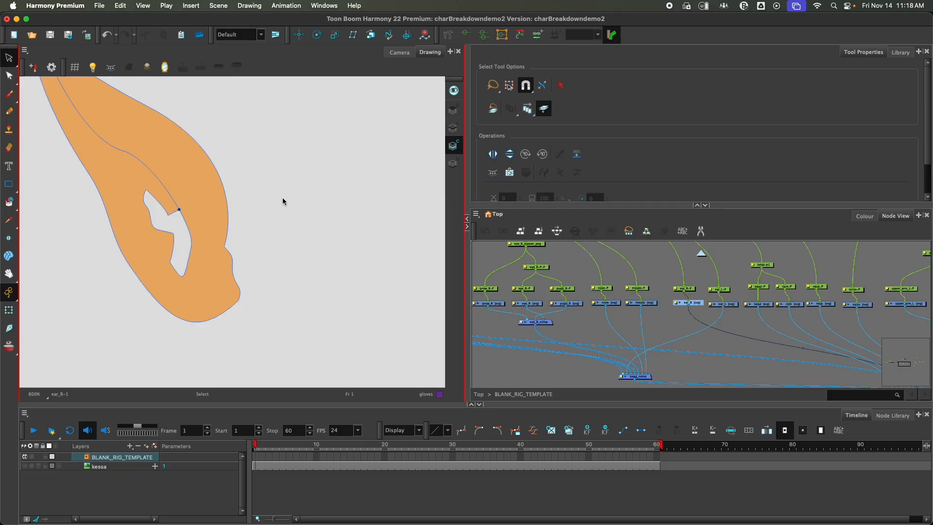
key("super+v")
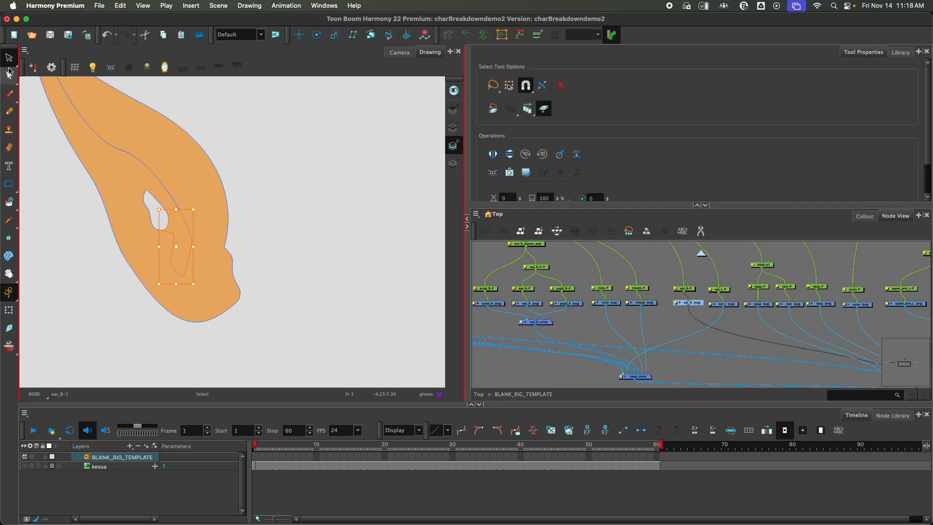
left_click(302, 216)
Make Overlay the active layer, show all art layers together, and turn the light table back on
scroll(302, 214, "down", 2)
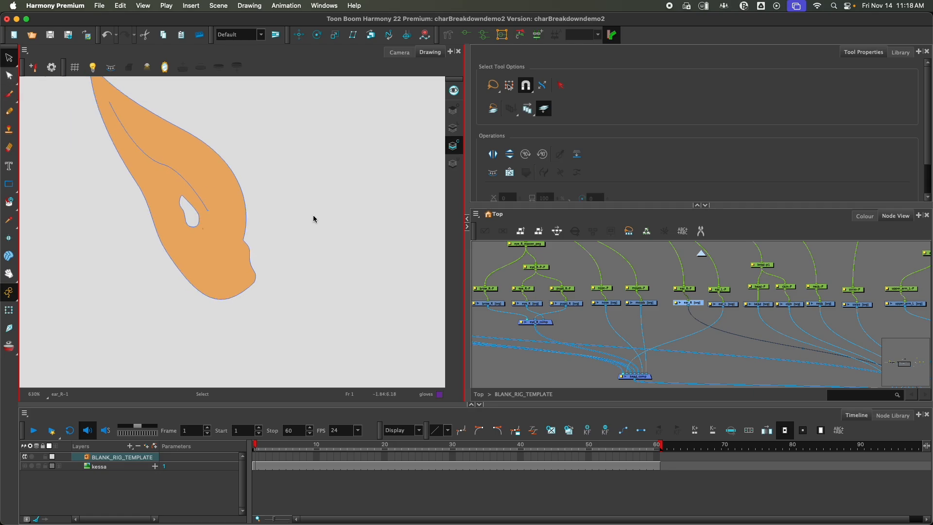
scroll(321, 217, "down", 3)
scroll(343, 213, "right", 2)
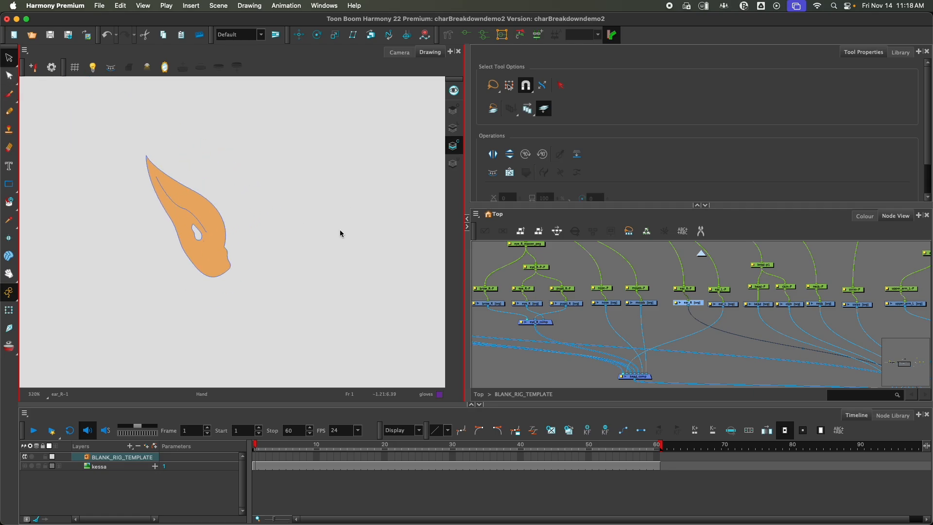
left_click(453, 108)
left_click(452, 94)
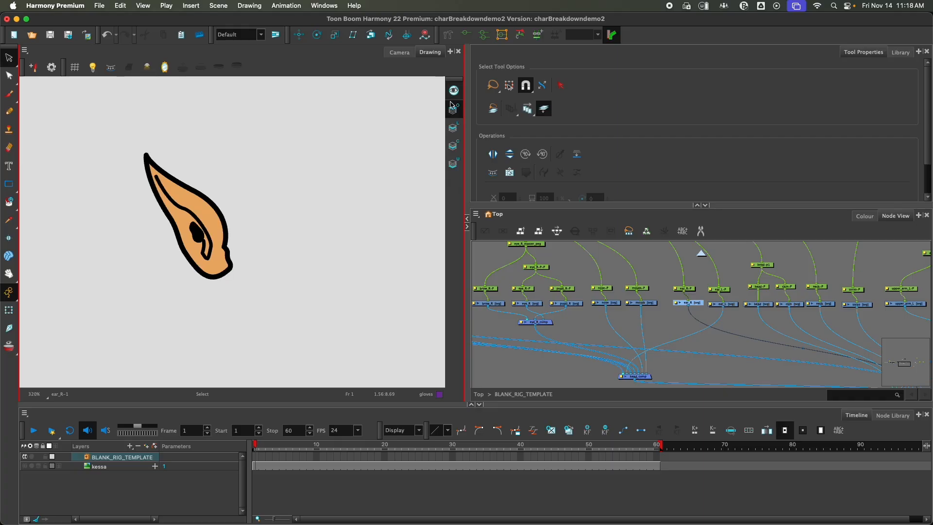
left_click(93, 67)
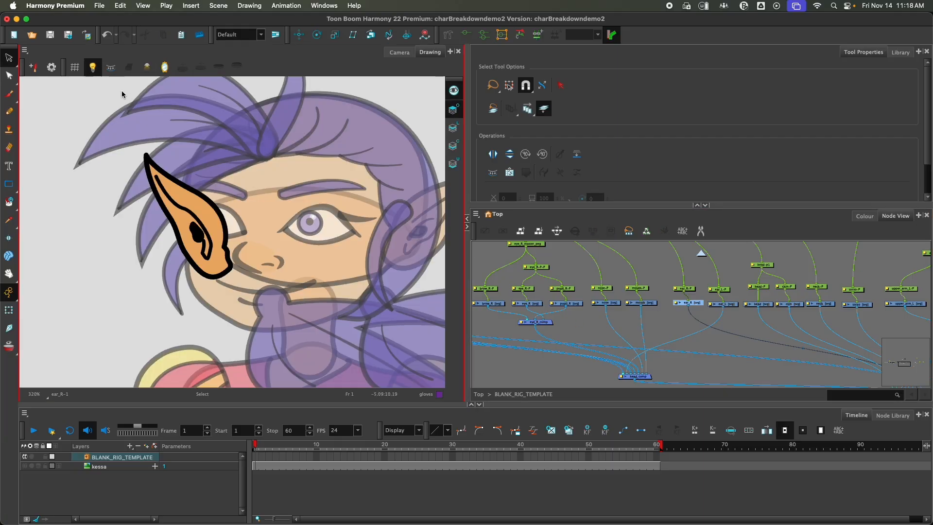
scroll(258, 194, "down", 3)
mouse_move(355, 219)
left_mouse_down()
mouse_move(258, 170)
mouse_move(304, 208)
left_mouse_up()
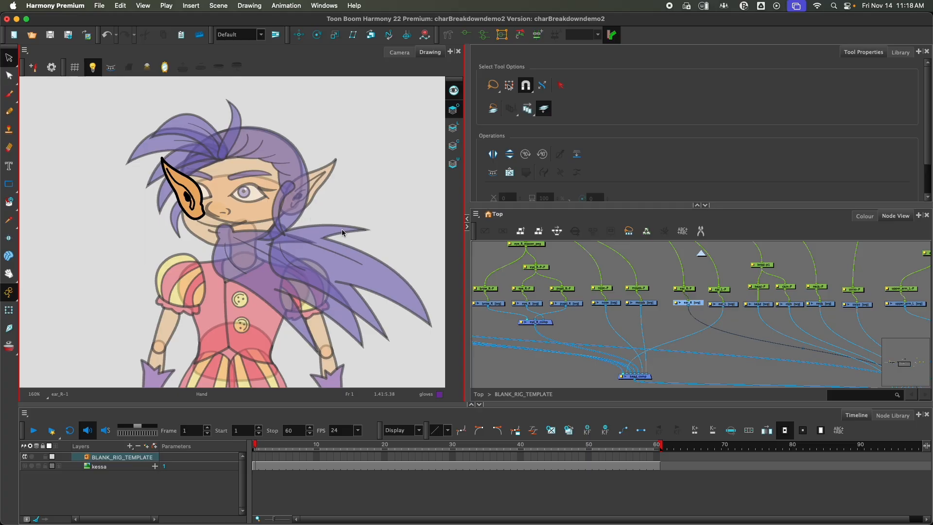
Locate the ear_L and nose drawings on the face by selecting each node, and clear the selection
left_click(731, 306)
left_click(612, 305)
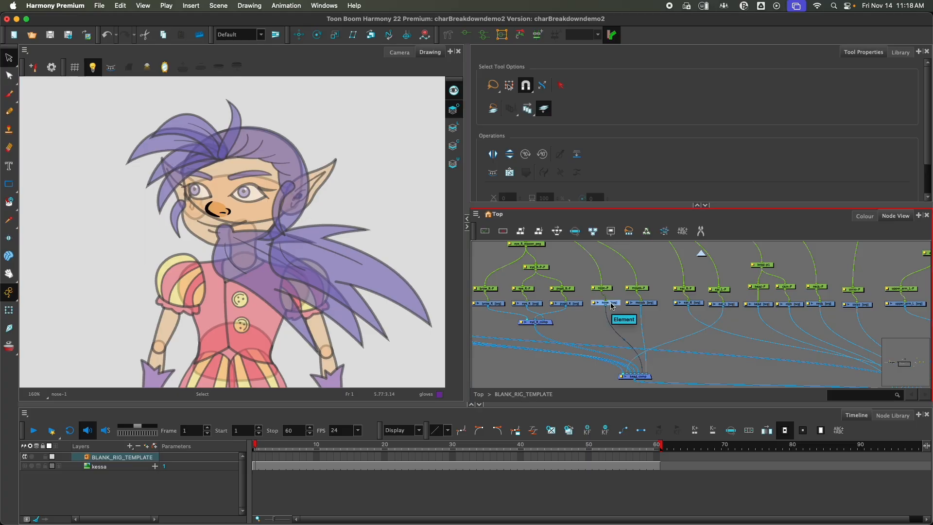
left_click(586, 328)
Examine how the face, eye and hair branches connect into the head composite, ending at the bangs nodes
left_click_drag(581, 330, 695, 306)
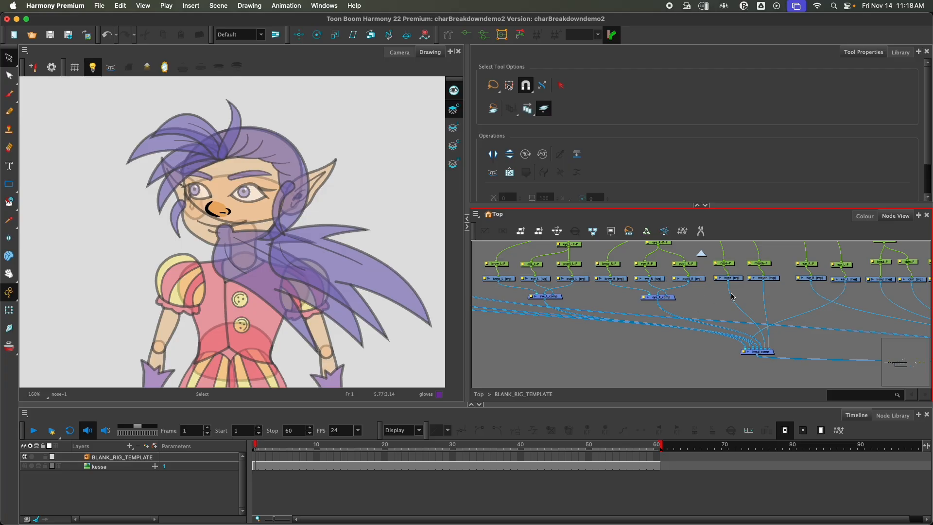
scroll(788, 295, "right", 10)
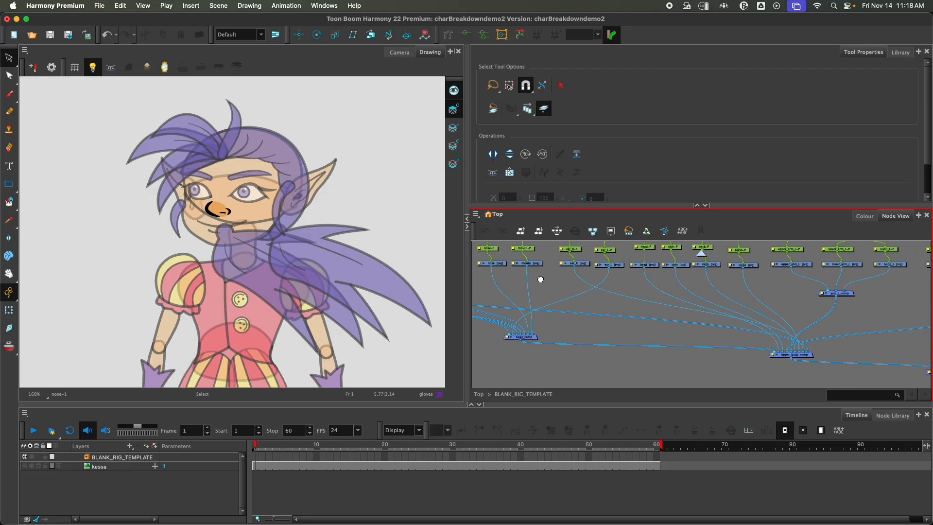
scroll(670, 316, "left", 8)
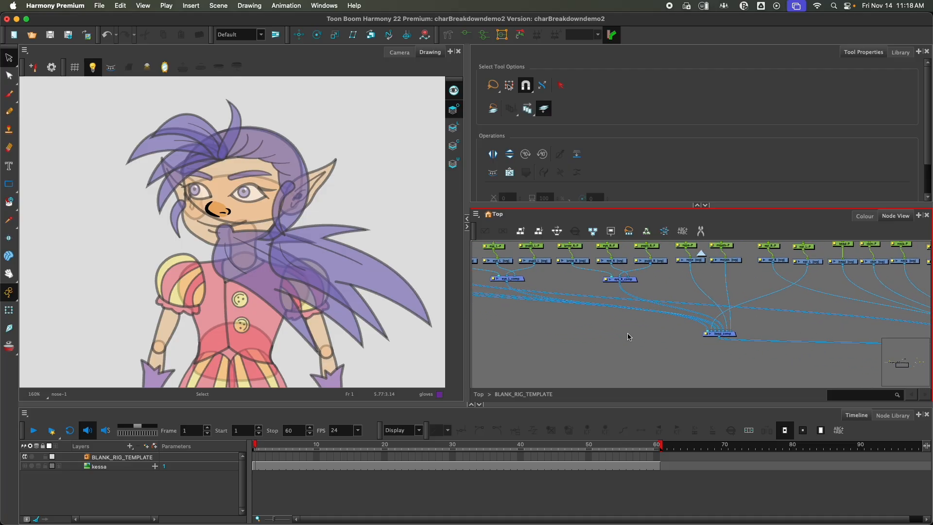
left_click_drag(590, 330, 793, 326)
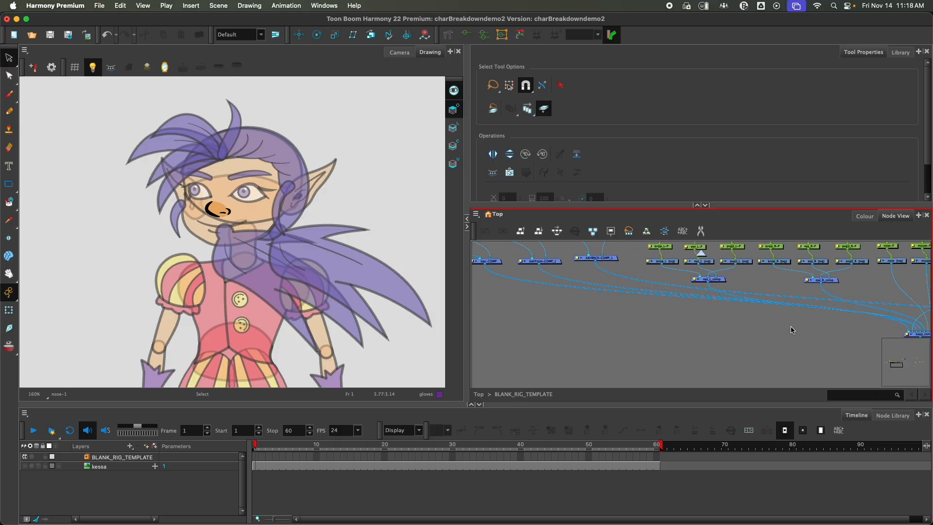
left_click_drag(579, 325, 718, 369)
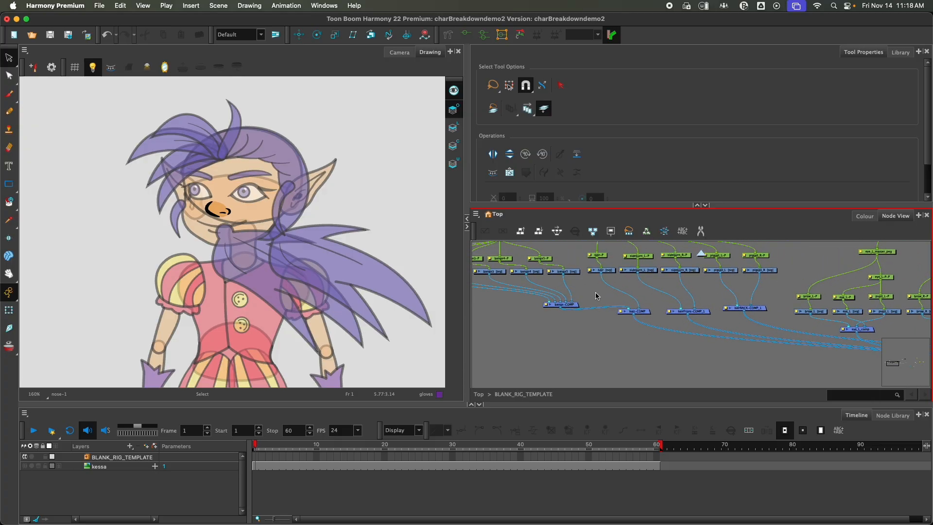